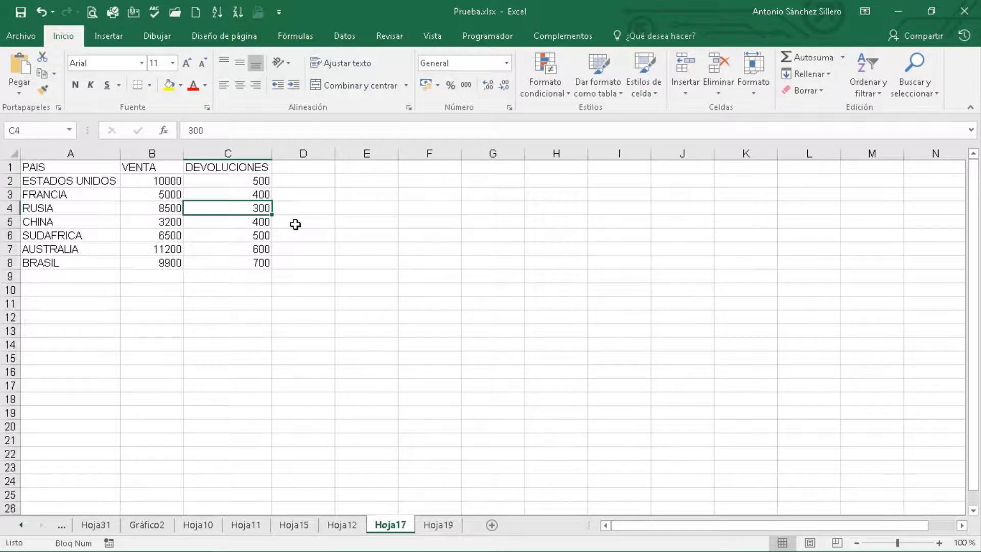
Step: Insert a filled (choropleth) map chart of the country VENTA data from the Insert tab's Maps list
{"action": "left_click", "coordinate": [108, 35]}
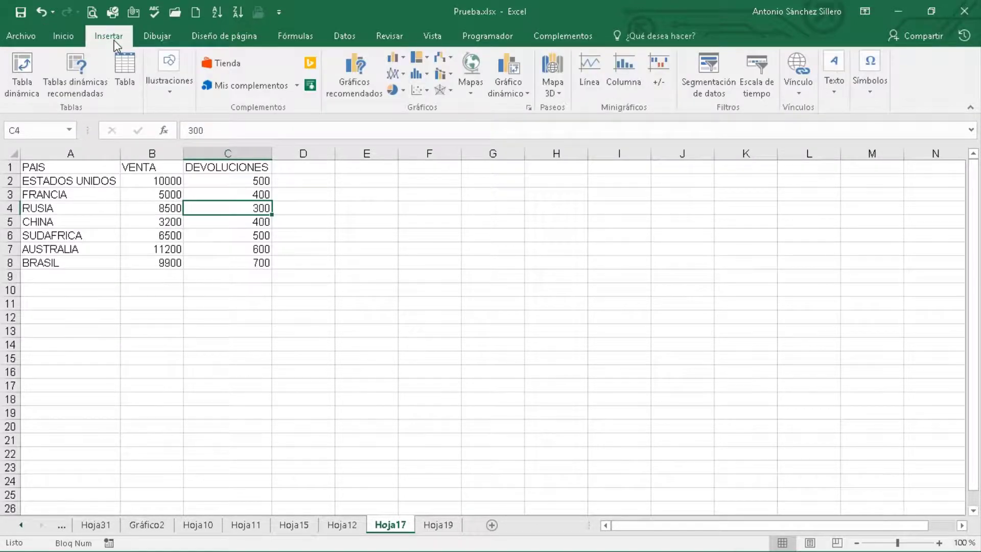
{"action": "left_click", "coordinate": [473, 74]}
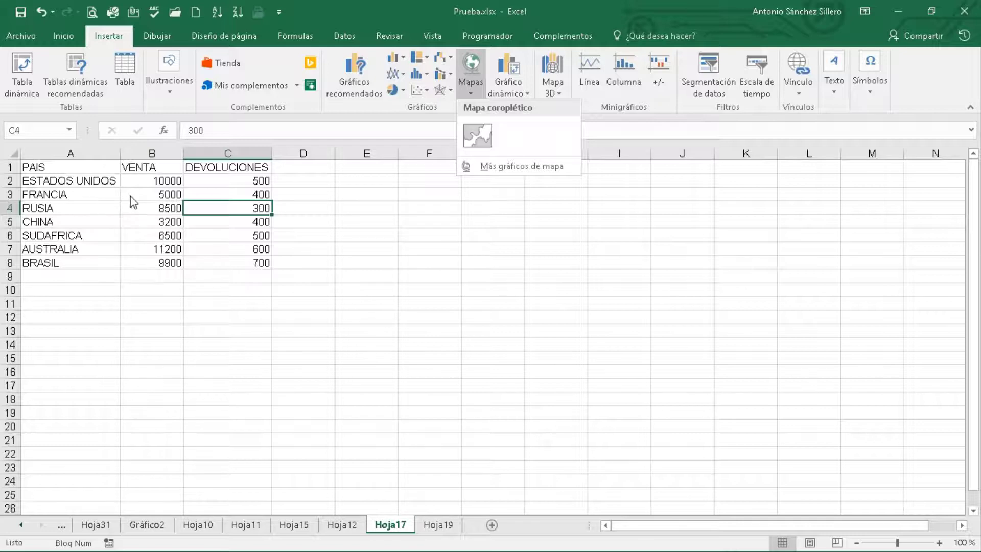
{"action": "left_click", "coordinate": [476, 136]}
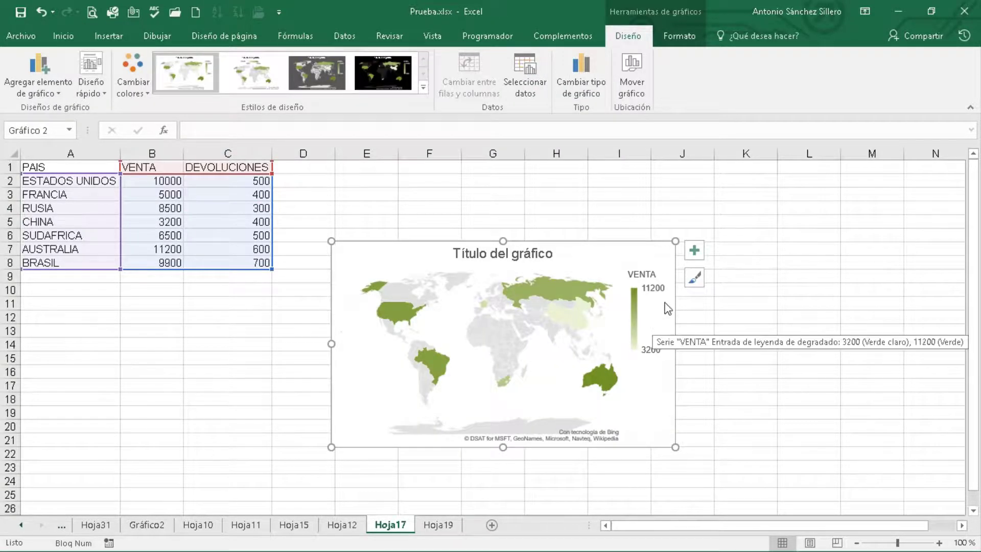
Step: Enlarge the world map chart by dragging its resize handles
{"action": "left_click_drag", "start_coordinate": [676, 241], "coordinate": [815, 168]}
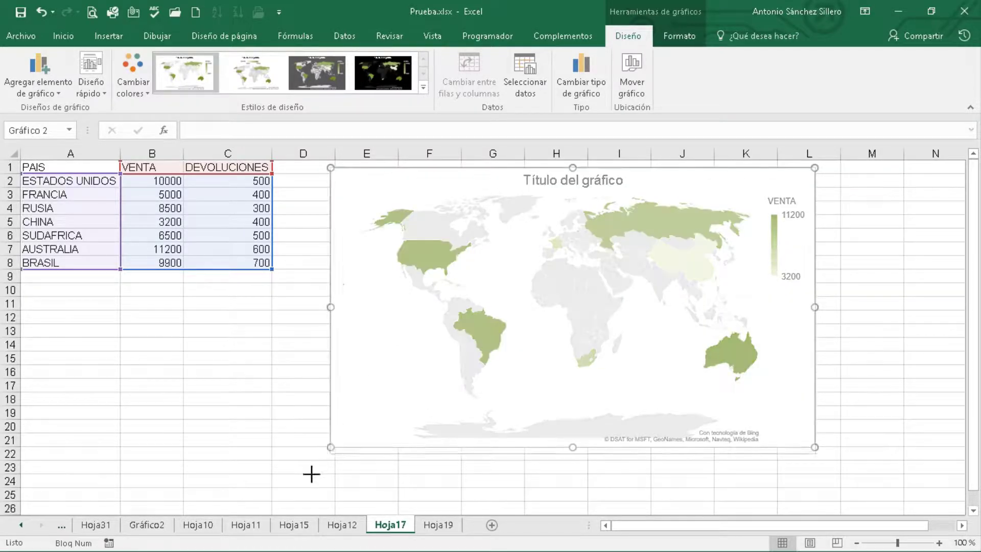
{"action": "left_click_drag", "start_coordinate": [331, 447], "coordinate": [262, 512]}
{"action": "scroll", "coordinate": [414, 336], "scroll_direction": "up", "scroll_amount": 2}
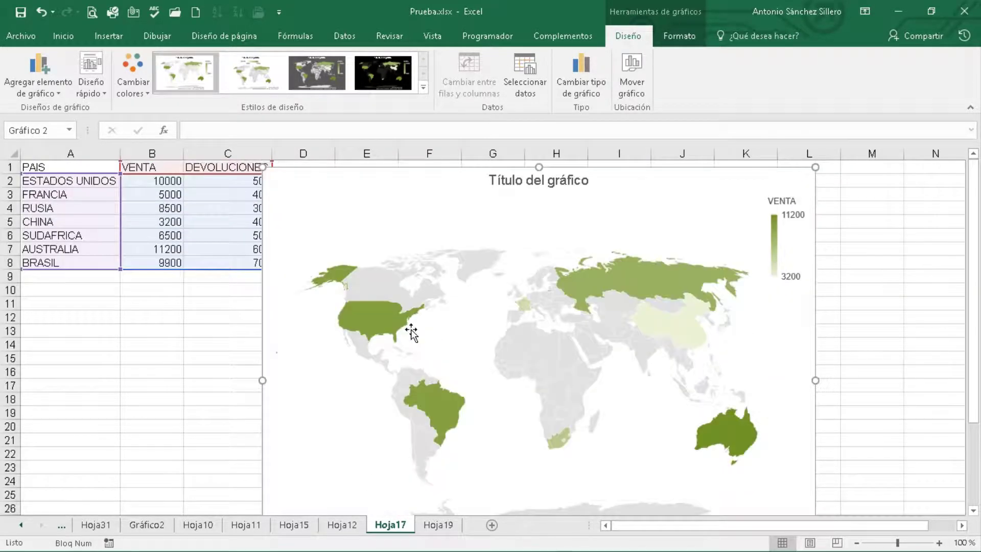
Step: Resize the map's plot area, and keep the chart embedded on Hoja17 instead of moving it
{"action": "left_click", "coordinate": [491, 196]}
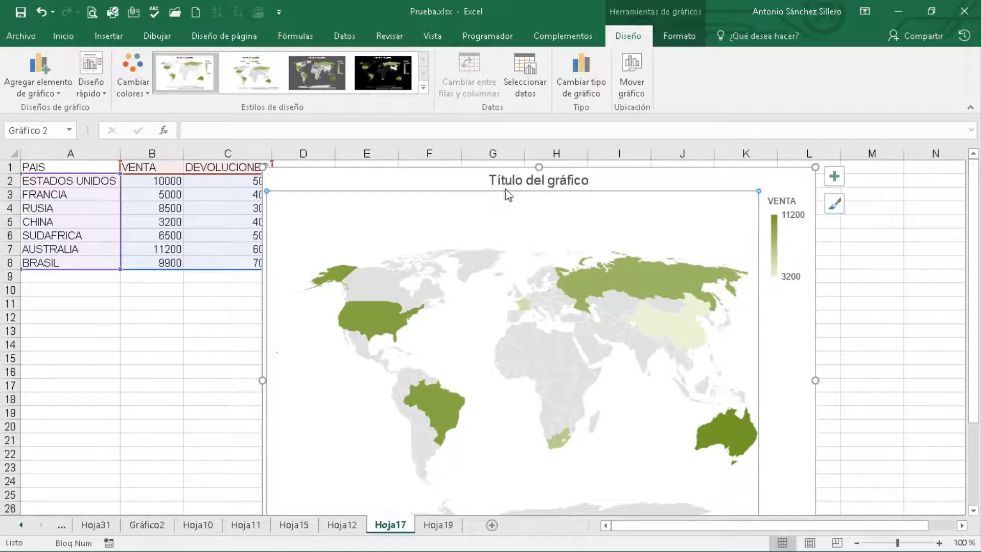
{"action": "scroll", "coordinate": [296, 387], "scroll_direction": "down", "scroll_amount": 1}
{"action": "scroll", "coordinate": [298, 392], "scroll_direction": "down", "scroll_amount": 2}
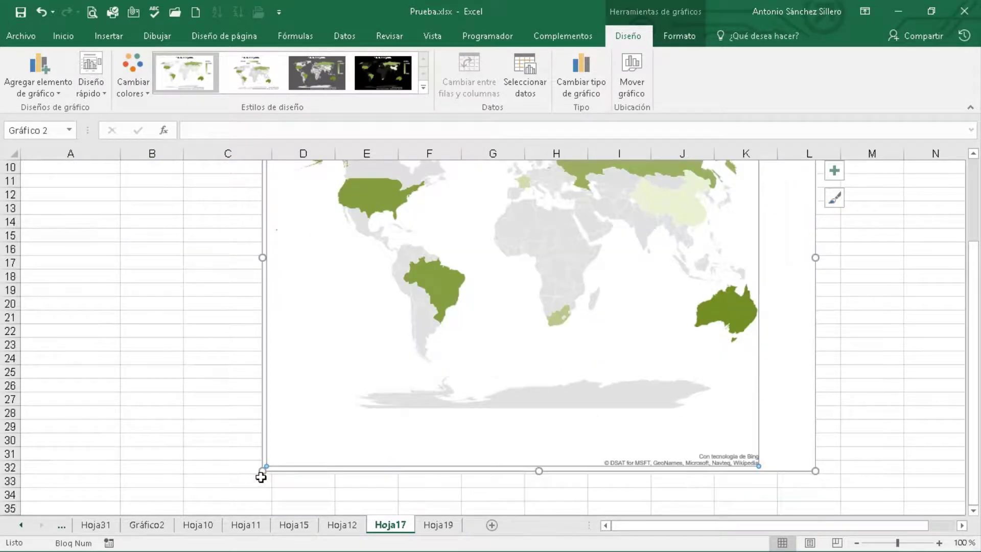
{"action": "left_click_drag", "start_coordinate": [264, 469], "coordinate": [313, 402]}
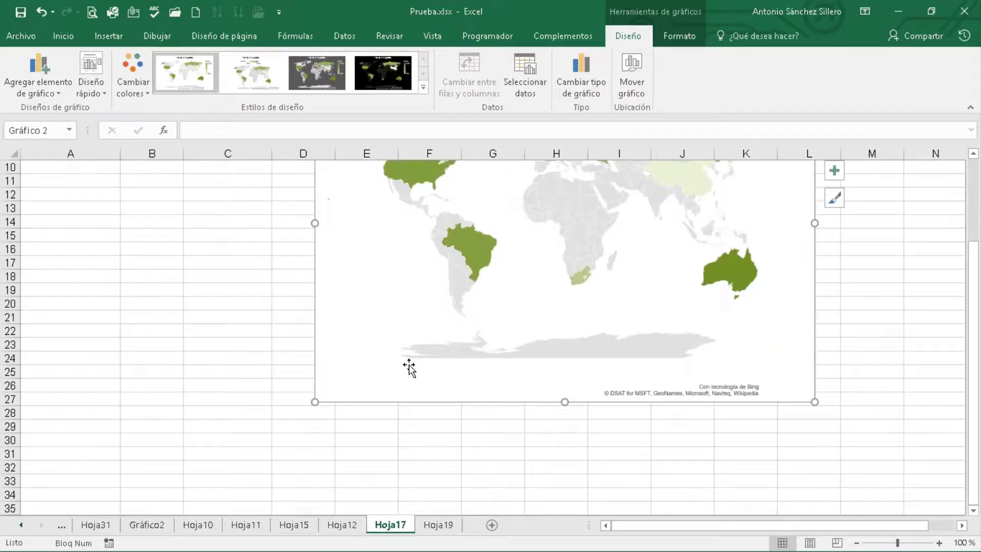
{"action": "scroll", "coordinate": [409, 366], "scroll_direction": "up", "scroll_amount": 2}
{"action": "scroll", "coordinate": [409, 366], "scroll_direction": "up", "scroll_amount": 1}
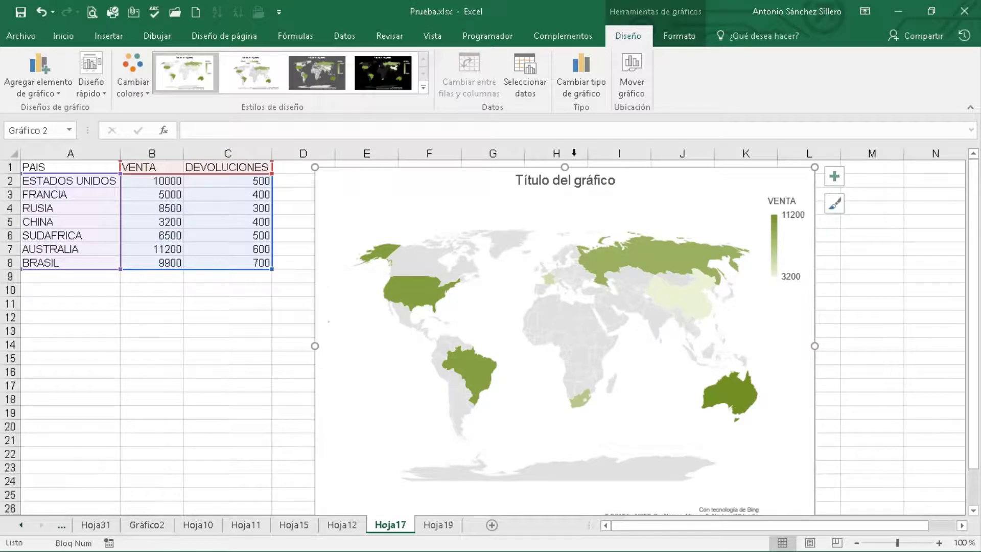
{"action": "left_click", "coordinate": [630, 82]}
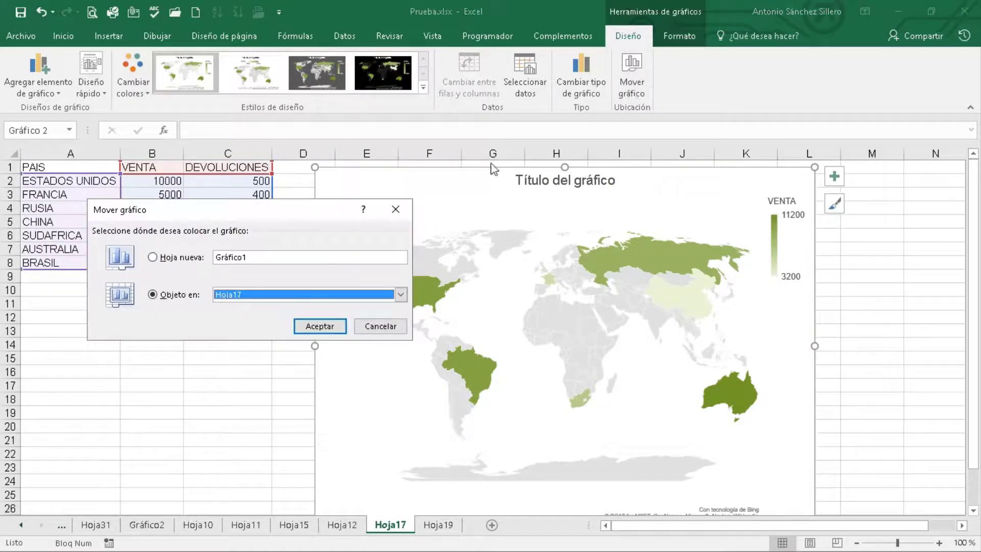
{"action": "left_click", "coordinate": [370, 329]}
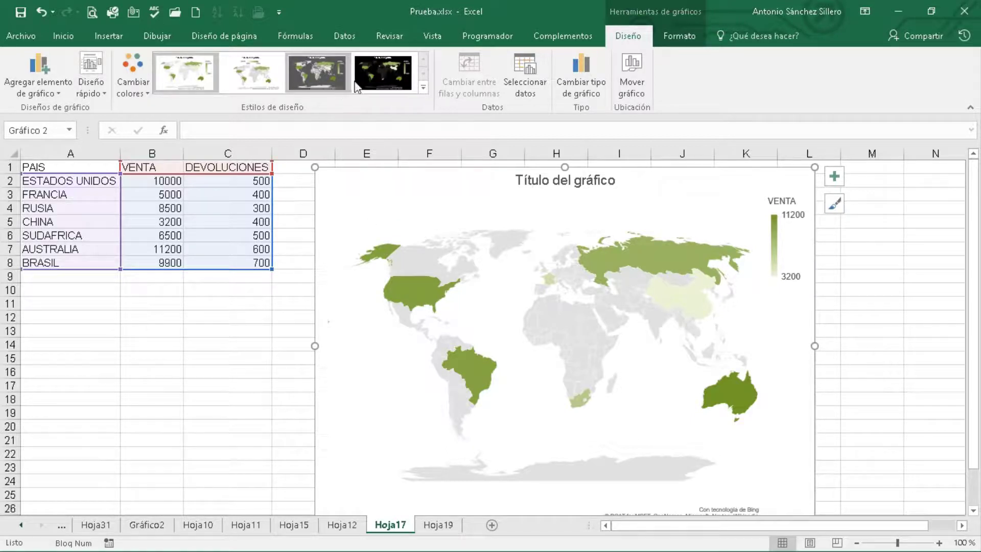
Step: Give the map the dark grey chart style and a blue multicolour palette
{"action": "left_click", "coordinate": [371, 76]}
{"action": "left_click", "coordinate": [315, 72]}
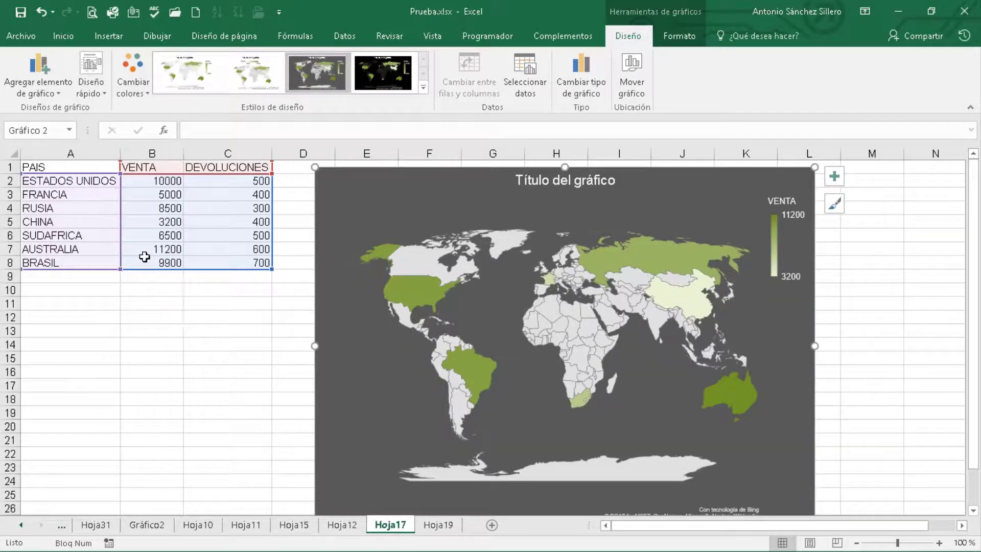
{"action": "left_click", "coordinate": [135, 82]}
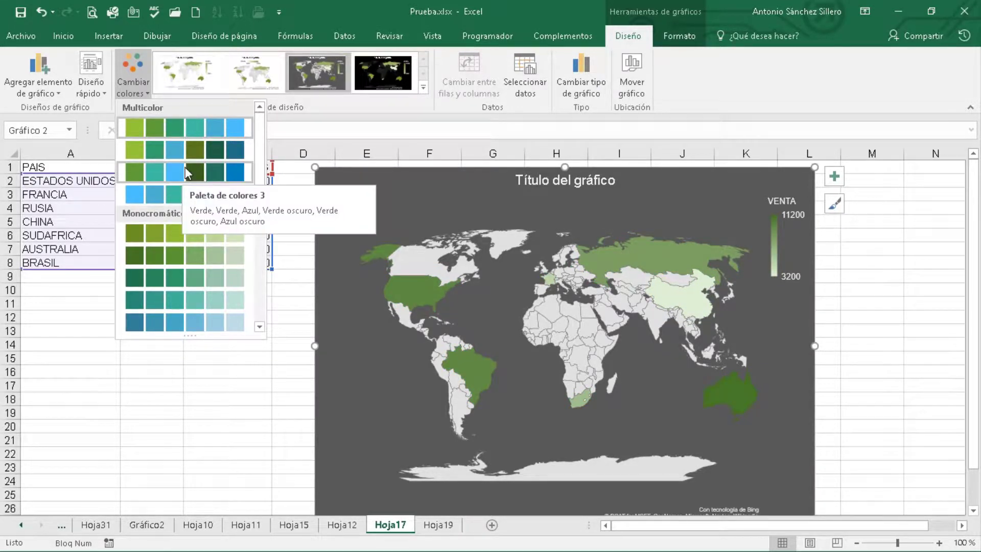
{"action": "left_click", "coordinate": [180, 196]}
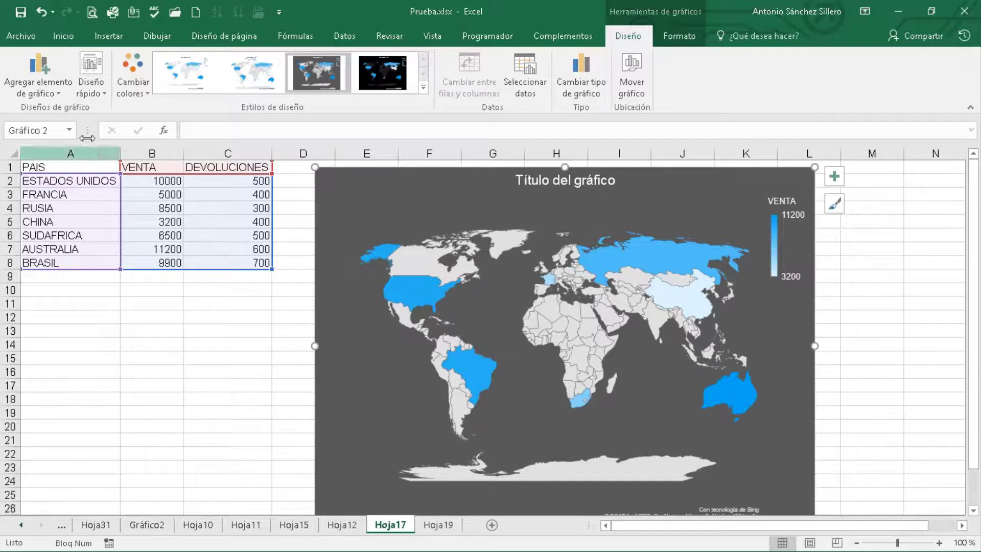
{"action": "left_click", "coordinate": [84, 90]}
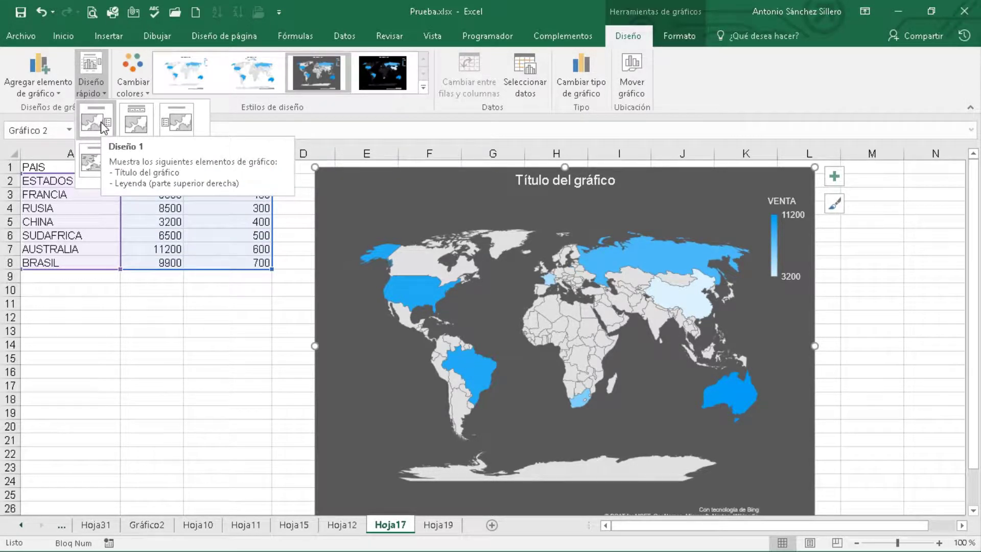
Step: Apply quick layout 1 and overlay the chart title centred on the map
{"action": "left_click", "coordinate": [101, 123]}
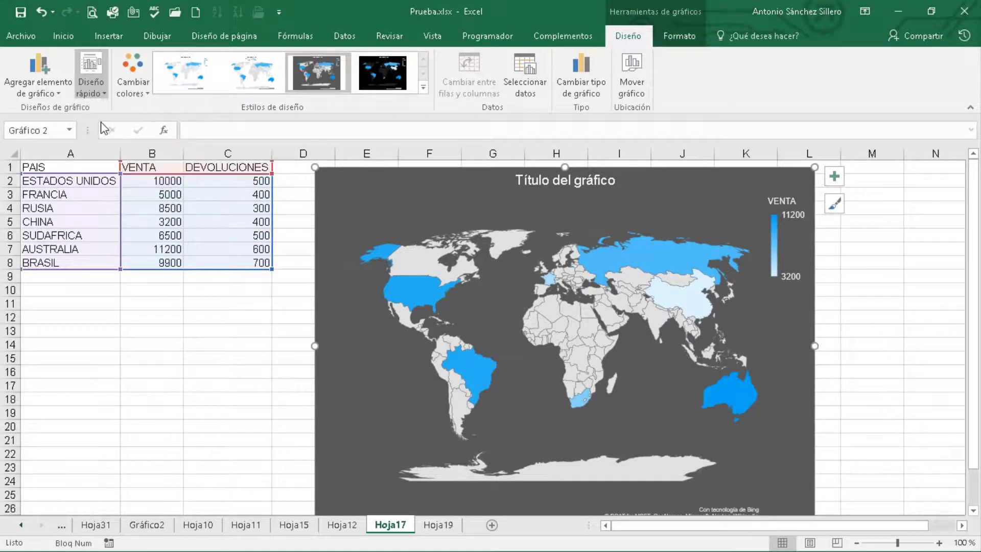
{"action": "left_click", "coordinate": [49, 80]}
{"action": "mouse_move", "coordinate": [58, 108]}
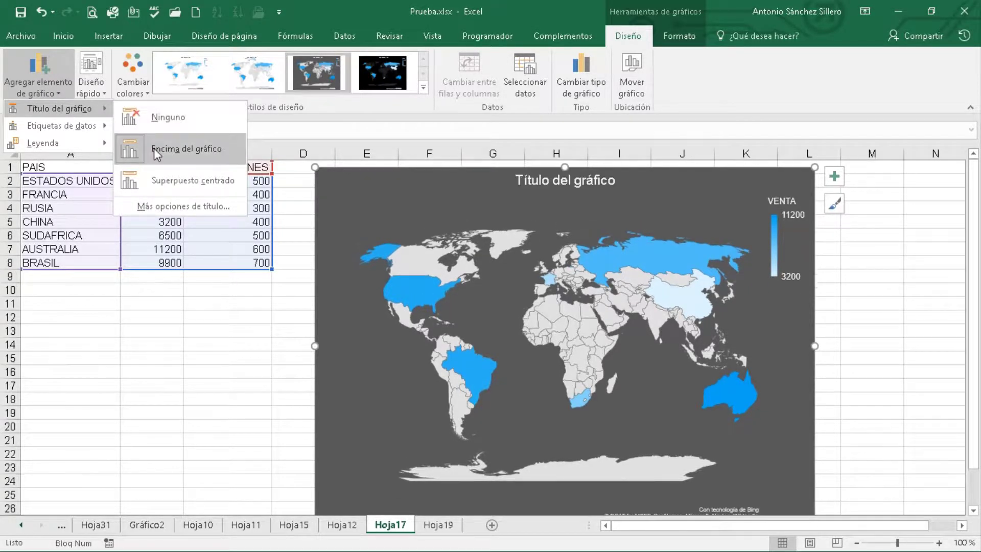
{"action": "left_click", "coordinate": [164, 190]}
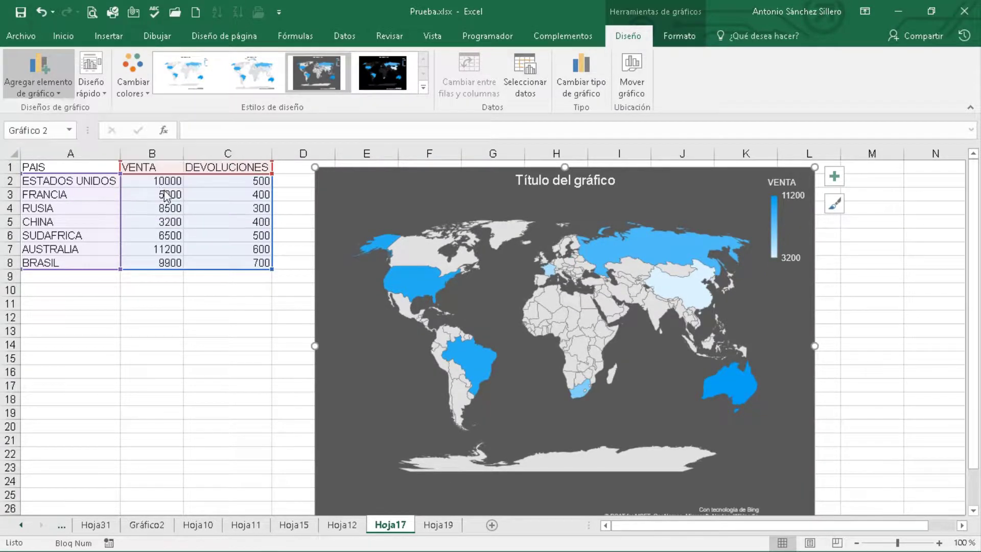
Step: Show sales data labels on the countries and move the VENTA legend to the left
{"action": "left_click", "coordinate": [54, 96]}
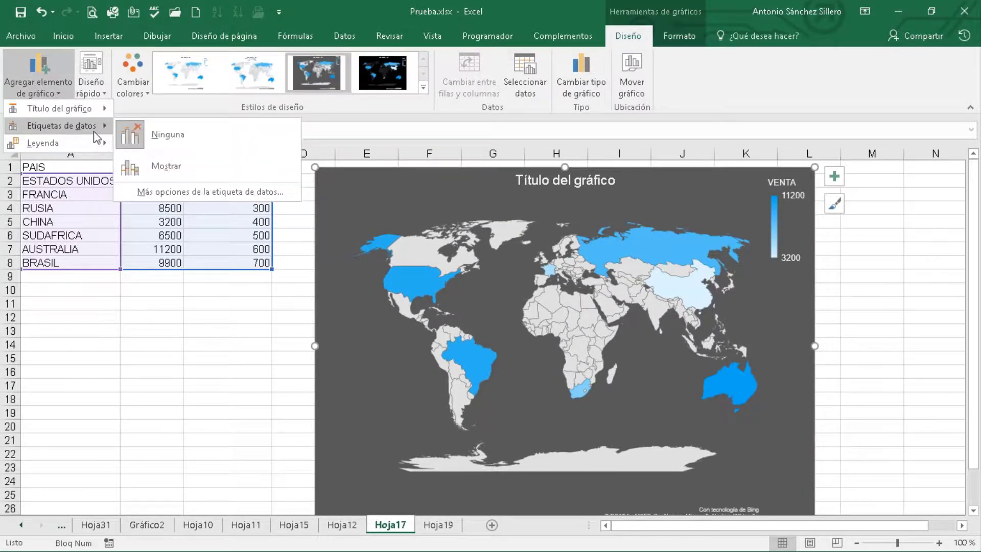
{"action": "left_click", "coordinate": [171, 168]}
{"action": "left_click", "coordinate": [46, 93]}
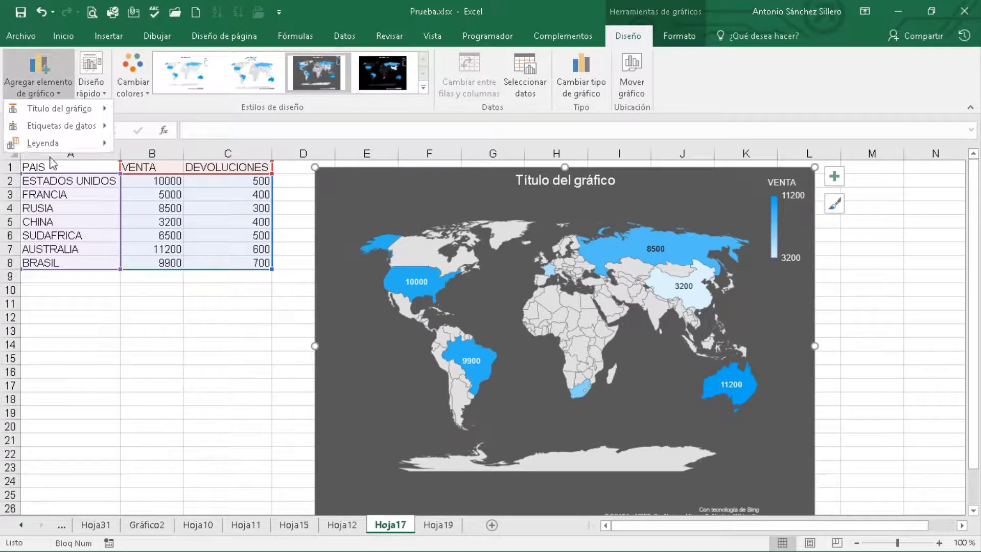
{"action": "mouse_move", "coordinate": [43, 142]}
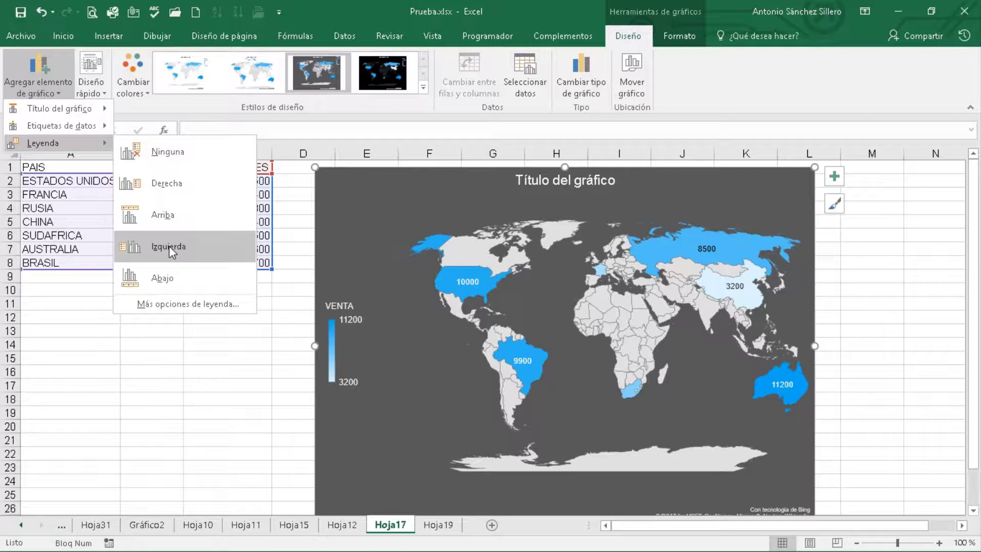
{"action": "left_click", "coordinate": [170, 246]}
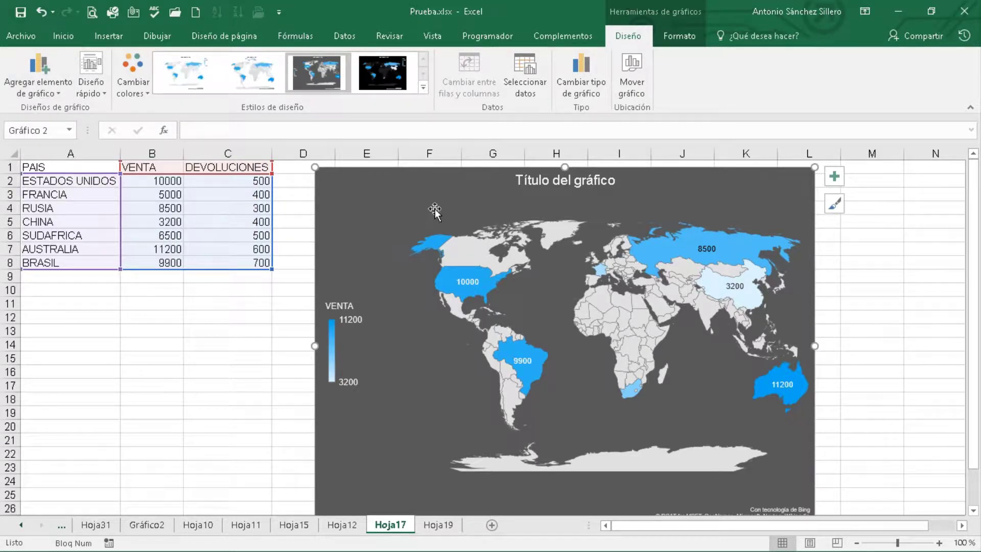
{"action": "left_click", "coordinate": [835, 177]}
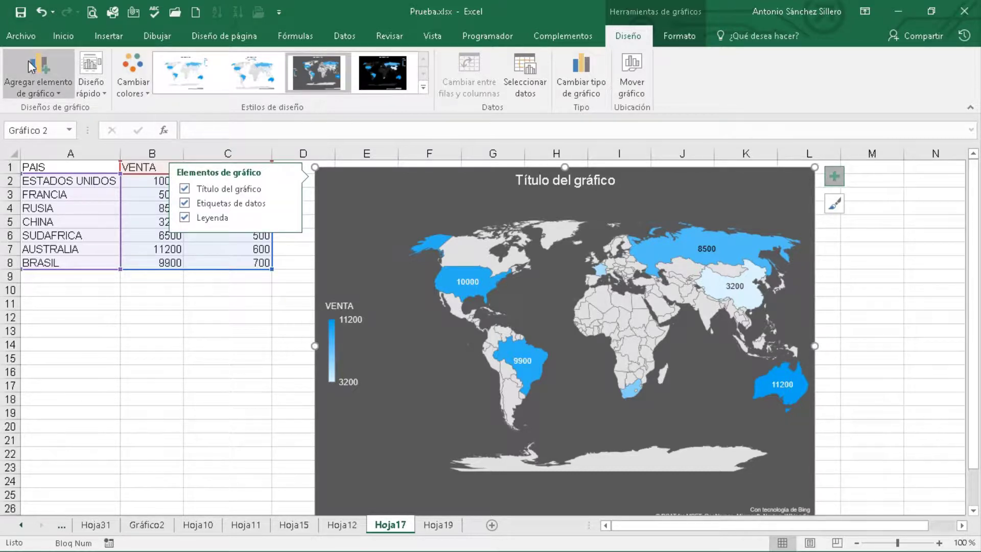
Step: Review the chart style options and the formatting panes for the plot area and VENTA legend
{"action": "left_click", "coordinate": [835, 204]}
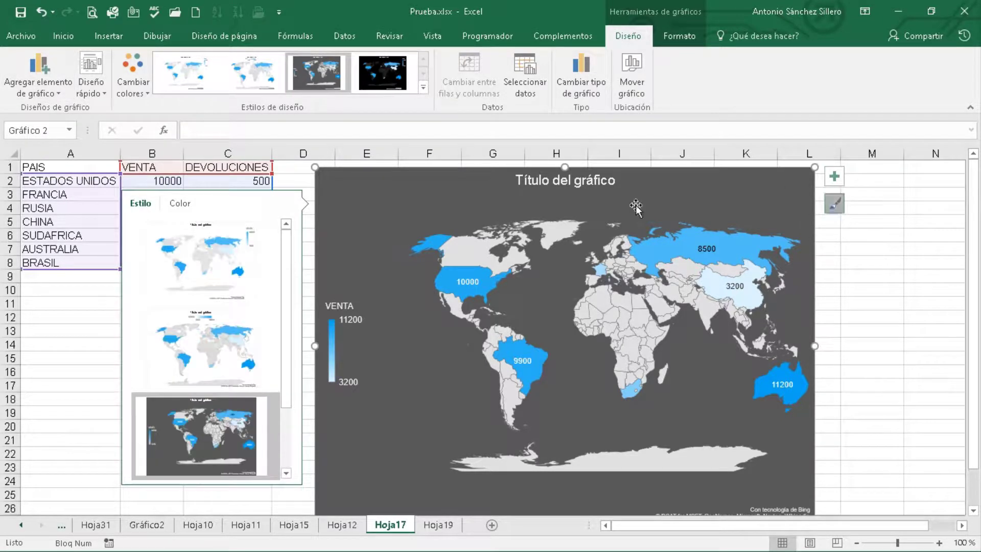
{"action": "left_click", "coordinate": [834, 204]}
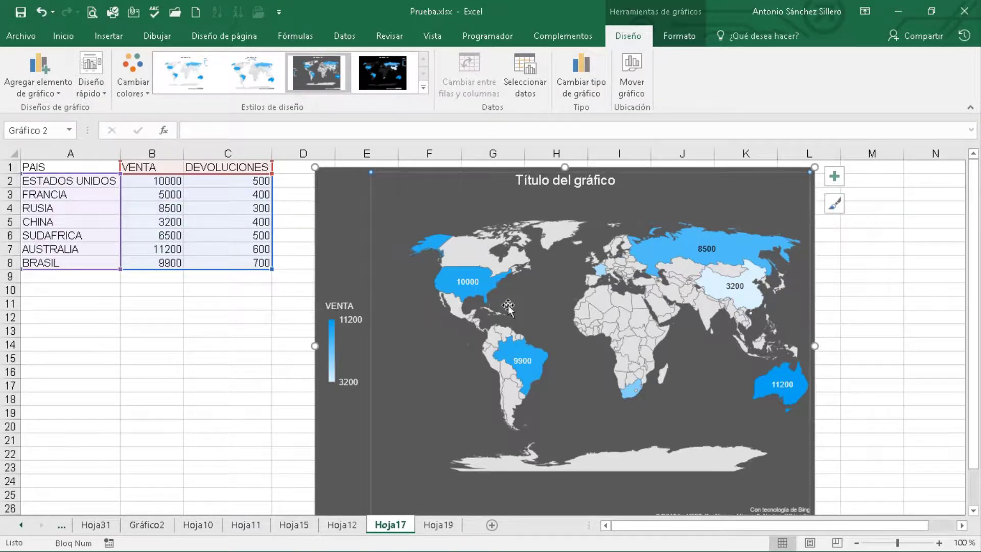
{"action": "double_click", "coordinate": [409, 214]}
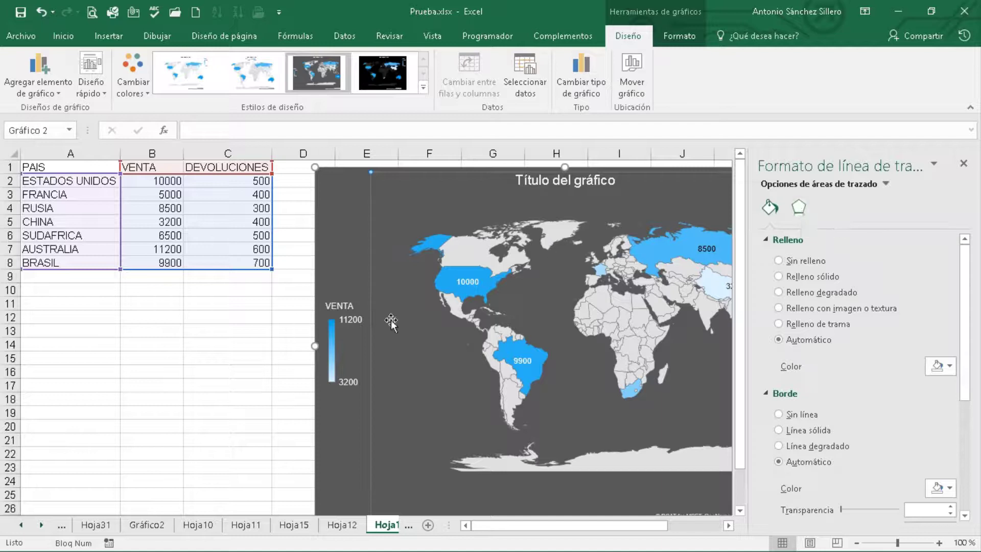
{"action": "left_click", "coordinate": [351, 349]}
{"action": "left_click", "coordinate": [348, 349]}
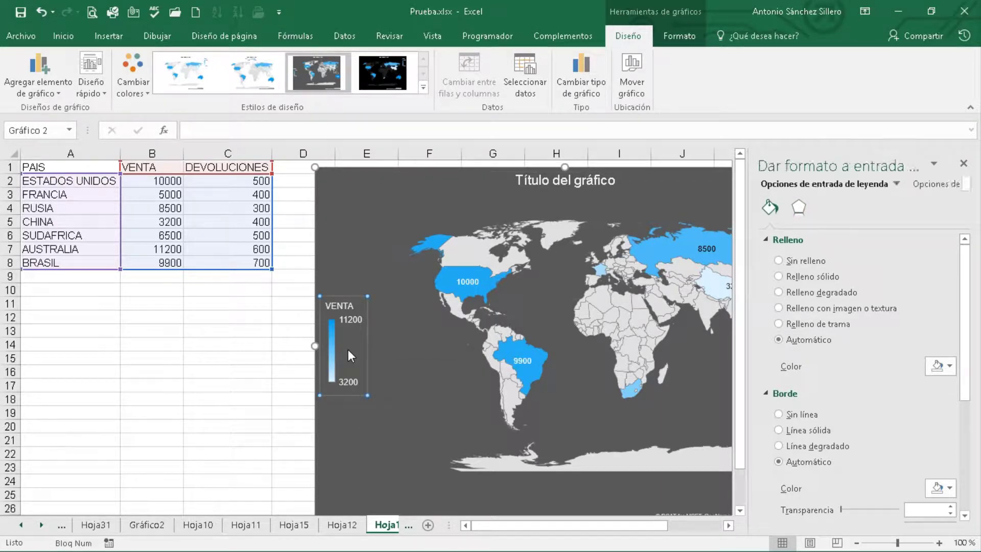
Step: Select the chart title, close the format pane, and bring up Seleccionar datos
{"action": "left_click", "coordinate": [586, 187]}
{"action": "left_click", "coordinate": [585, 185]}
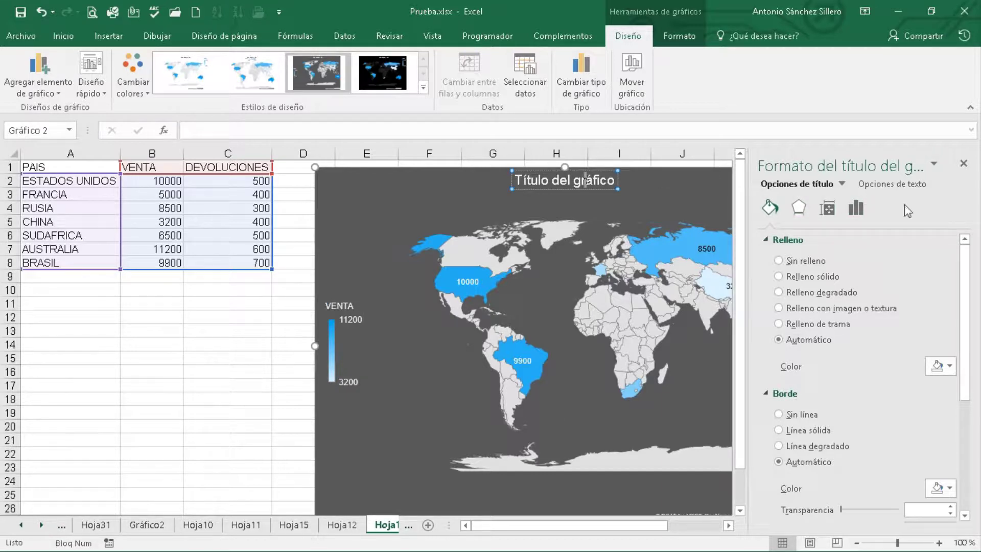
{"action": "left_click", "coordinate": [964, 163]}
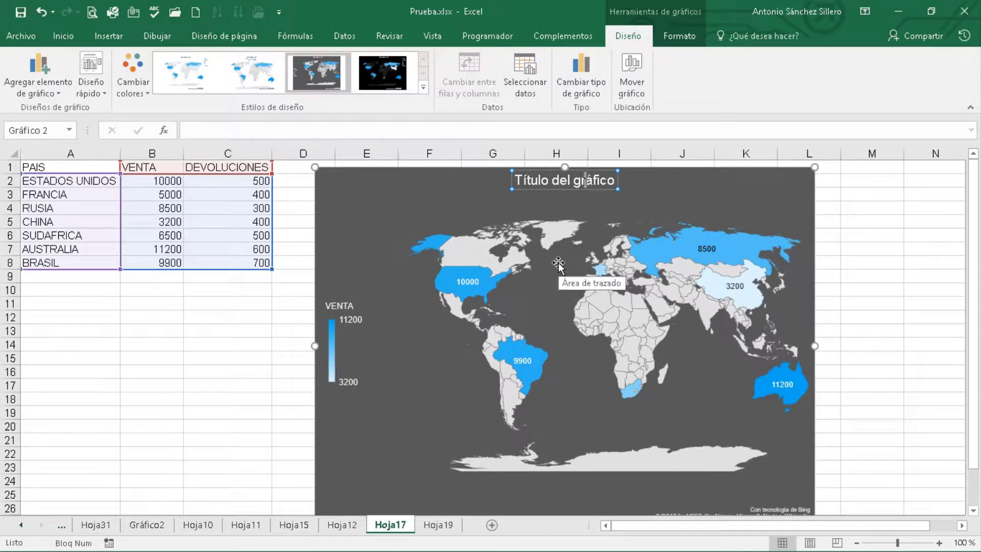
{"action": "left_click", "coordinate": [535, 90]}
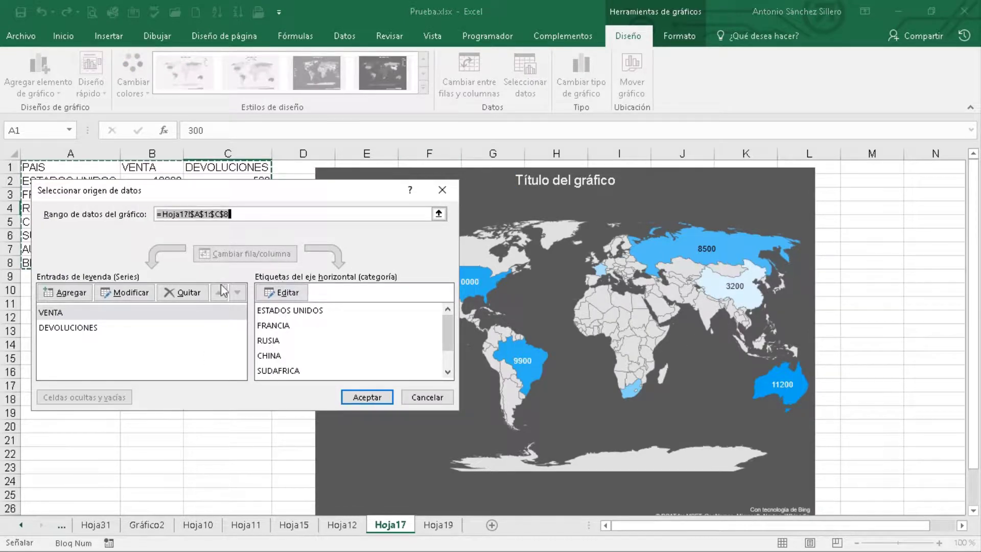
Step: Remove the VENTA series, leaving DEVOLUCIONES as the chart's series
{"action": "left_click", "coordinate": [73, 329]}
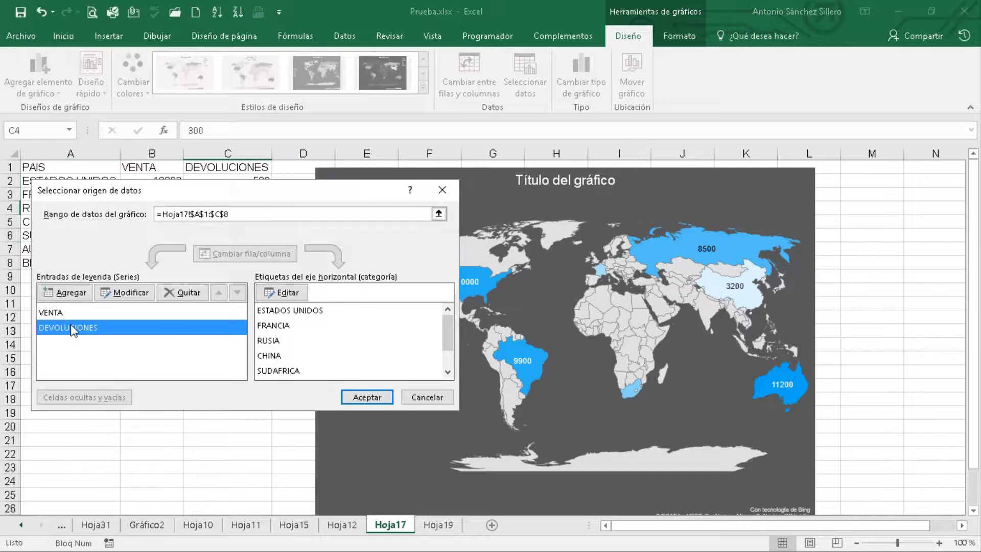
{"action": "left_click", "coordinate": [74, 315]}
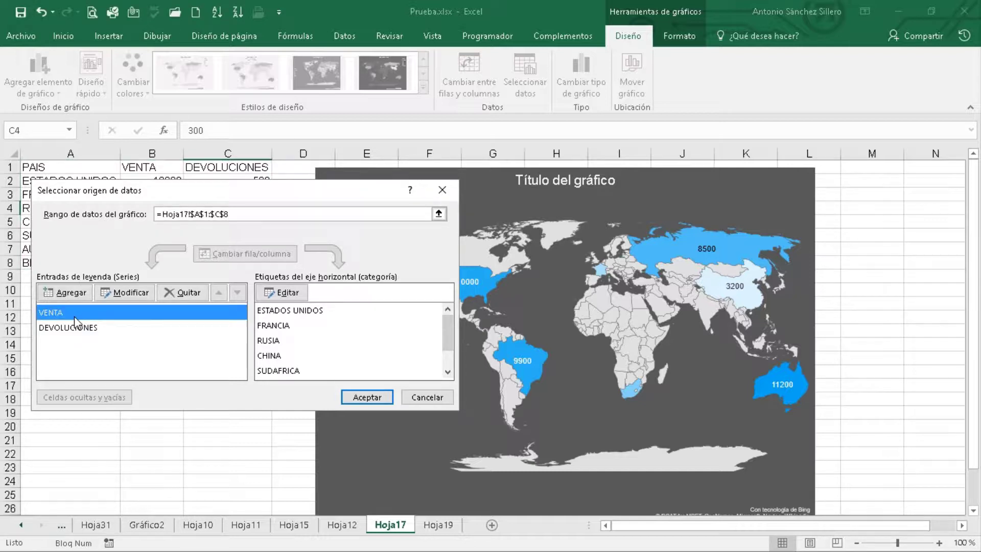
{"action": "left_click", "coordinate": [178, 294]}
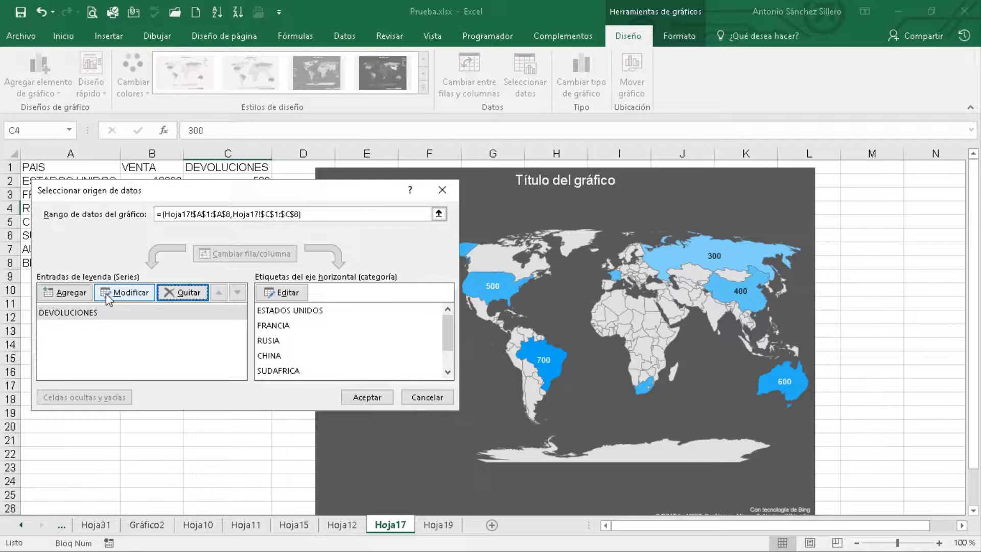
Step: Add a new VENTA series named from B1 with values B2:B8
{"action": "left_click", "coordinate": [59, 294]}
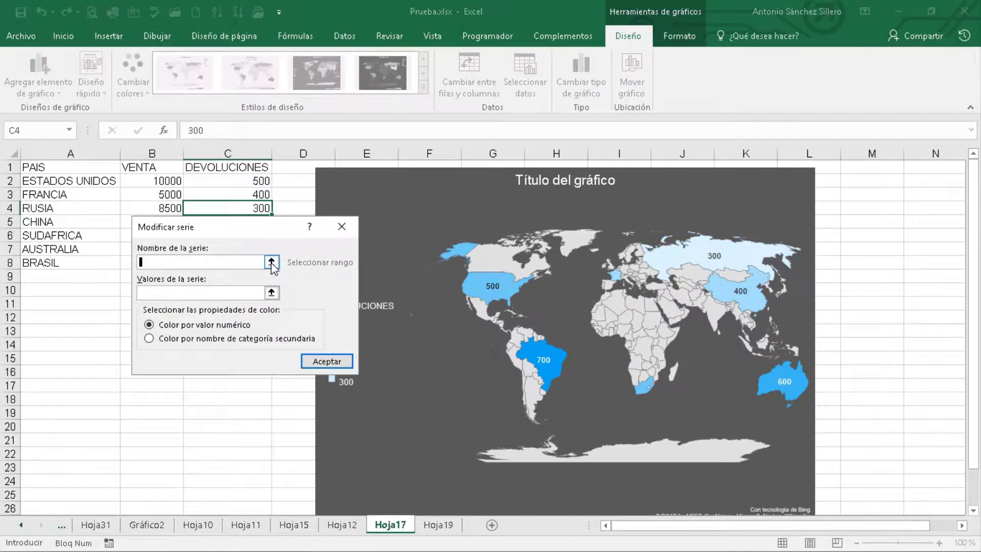
{"action": "left_click", "coordinate": [128, 167]}
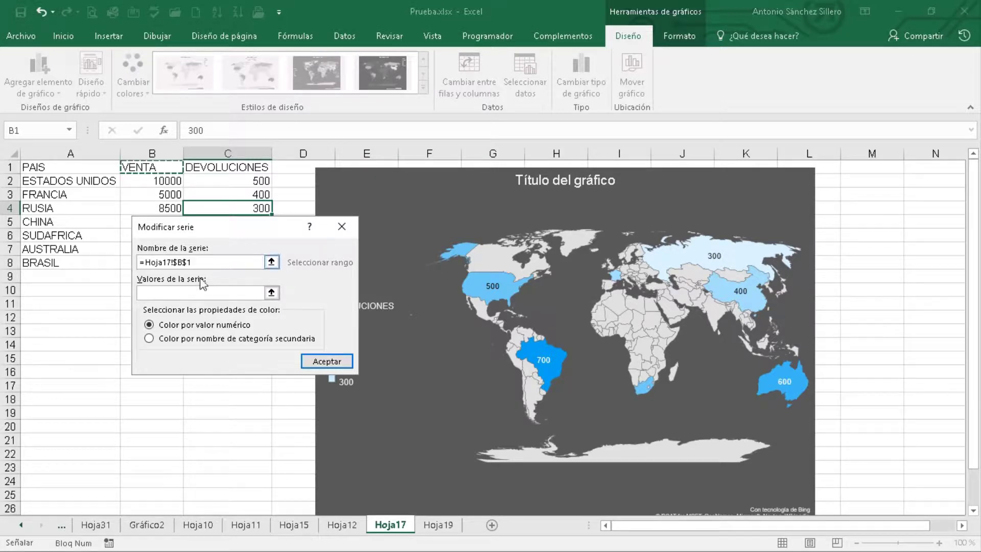
{"action": "left_click", "coordinate": [271, 293]}
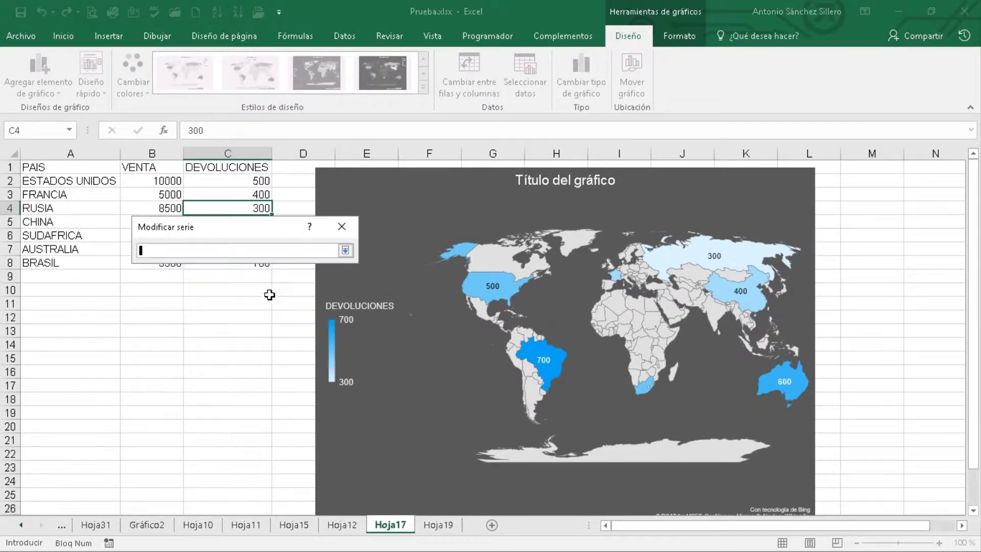
{"action": "mouse_move", "coordinate": [159, 181]}
{"action": "left_mouse_down"}
{"action": "mouse_move", "coordinate": [157, 213]}
{"action": "mouse_move", "coordinate": [250, 276]}
{"action": "left_mouse_up"}
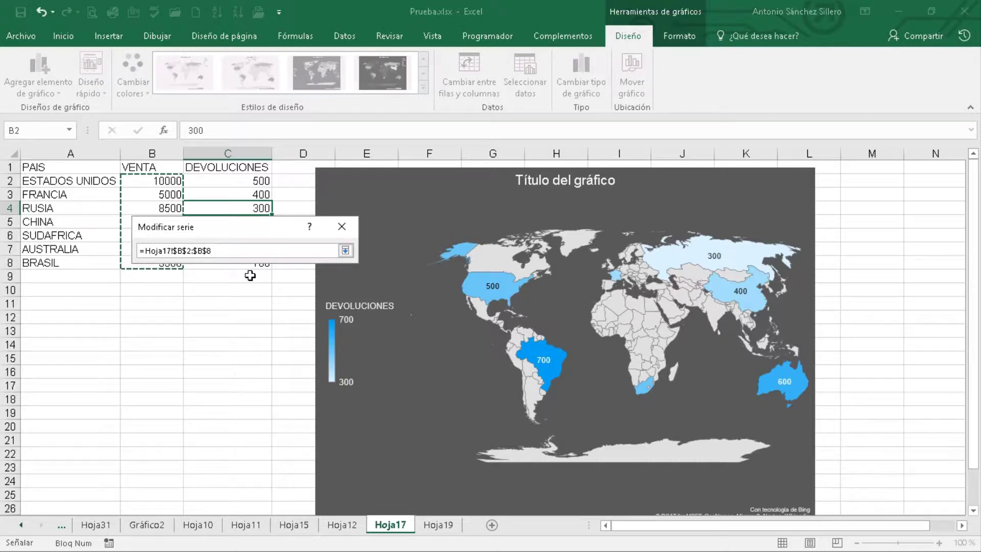
{"action": "key", "text": "Return"}
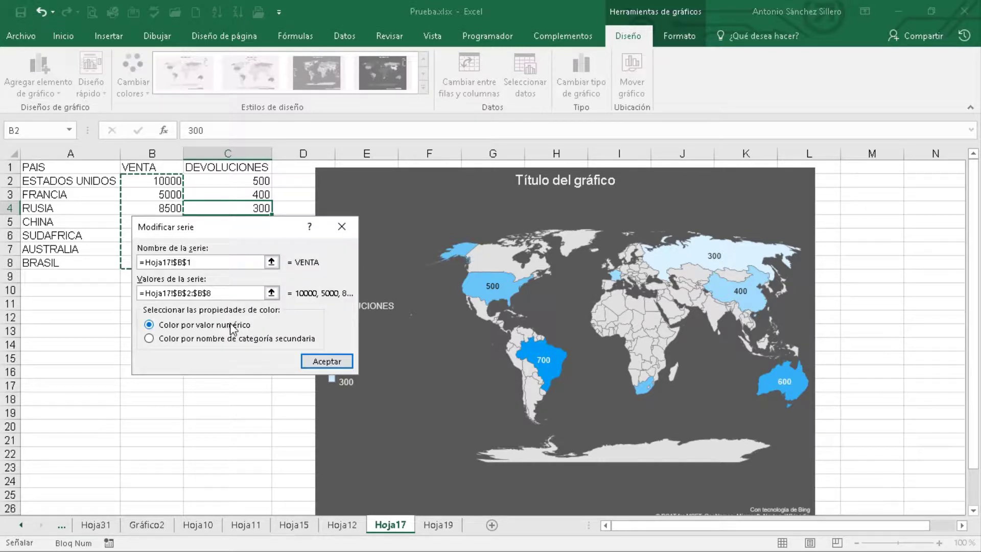
{"action": "left_click", "coordinate": [320, 362]}
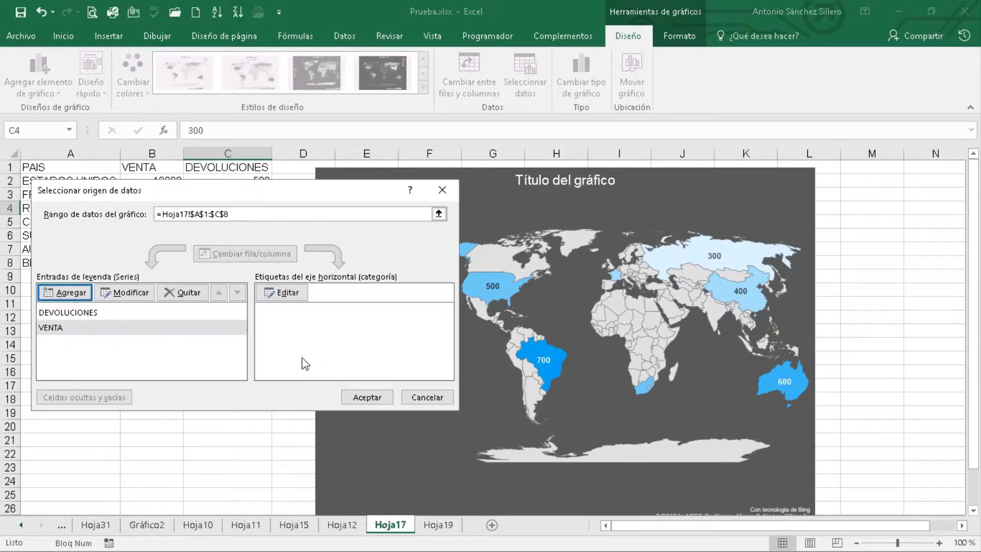
Step: Set the map's category labels to the country names in A2:A8, correcting an A1:C8 pick, and apply
{"action": "left_click", "coordinate": [87, 328]}
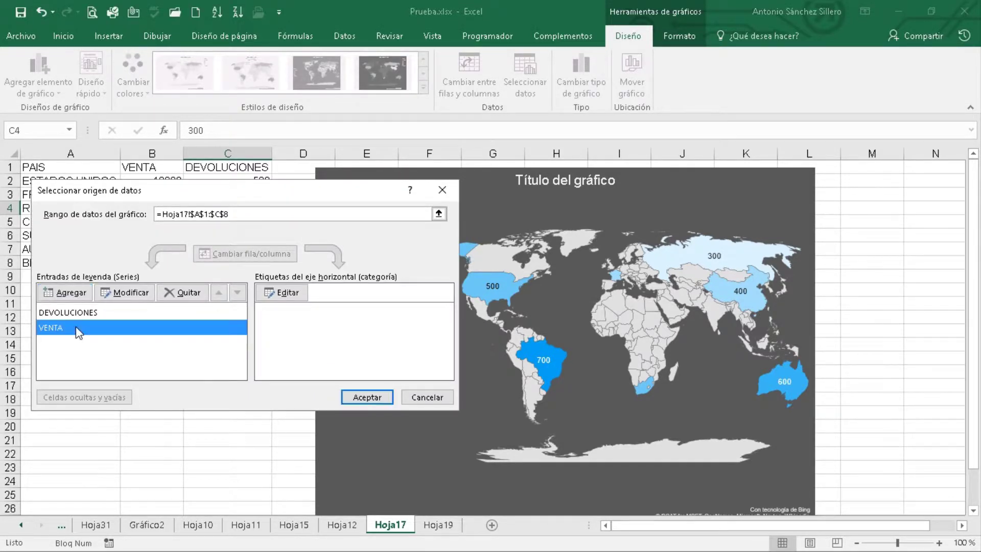
{"action": "left_click", "coordinate": [283, 296]}
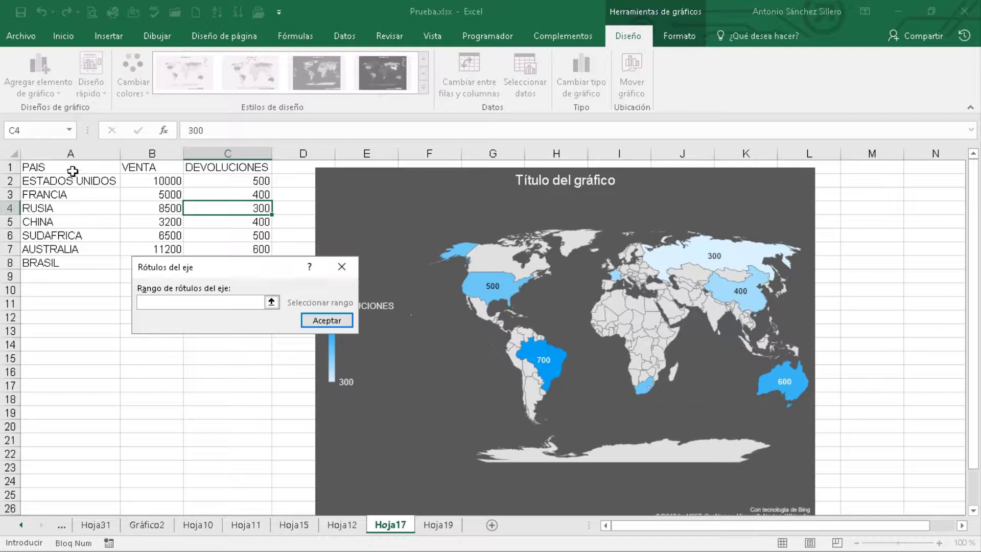
{"action": "left_click_drag", "start_coordinate": [72, 168], "coordinate": [262, 268]}
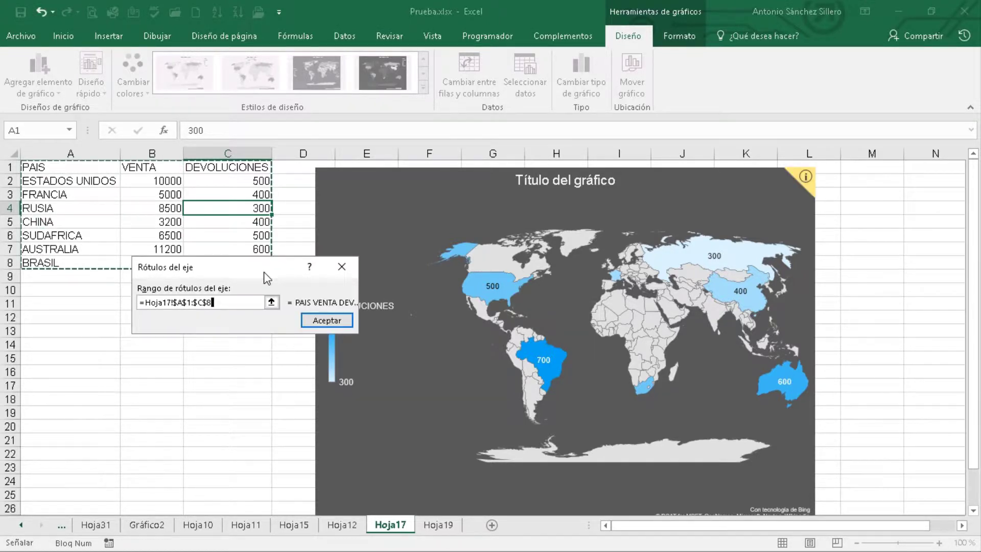
{"action": "key", "text": "Return"}
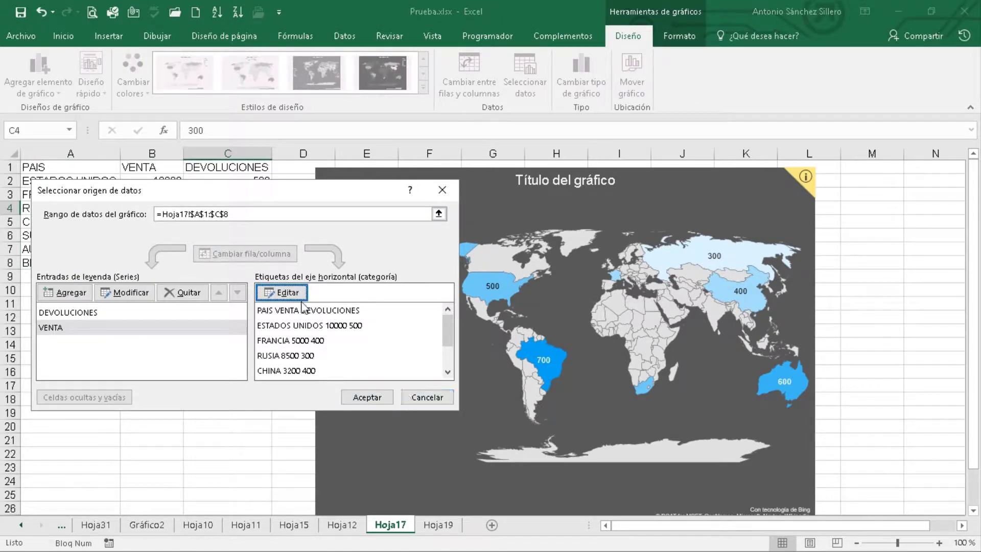
{"action": "left_click", "coordinate": [284, 294]}
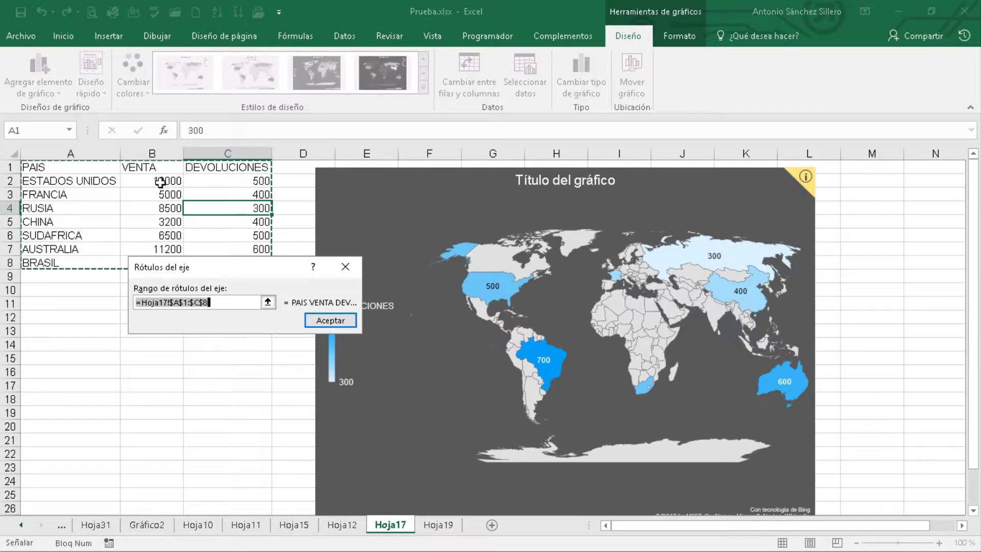
{"action": "left_click_drag", "start_coordinate": [101, 181], "coordinate": [97, 266]}
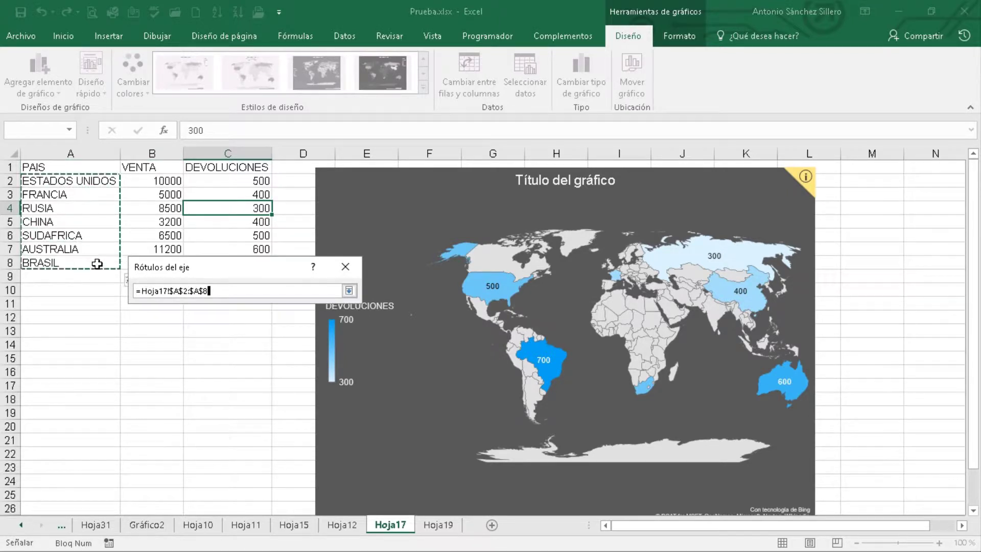
{"action": "key", "text": "Return"}
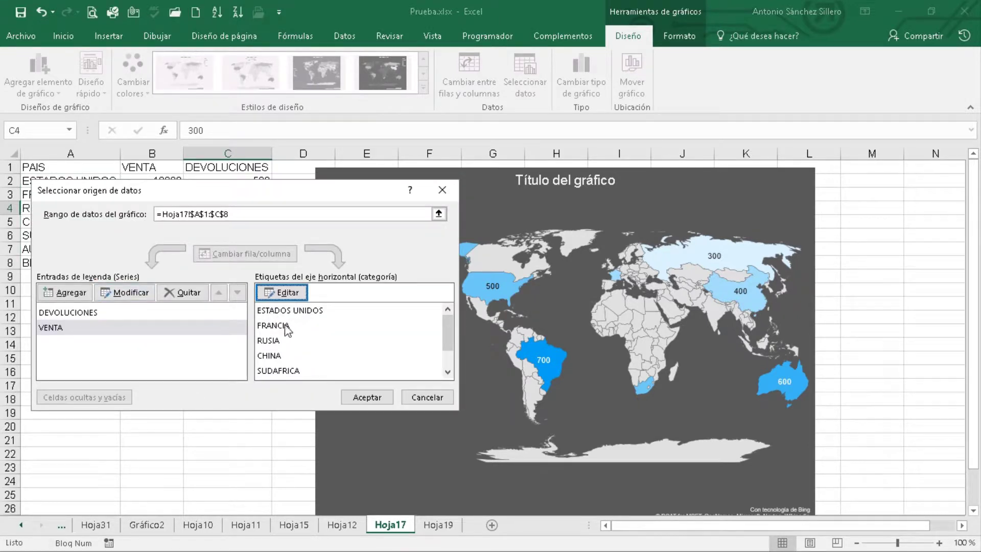
{"action": "left_click", "coordinate": [367, 397]}
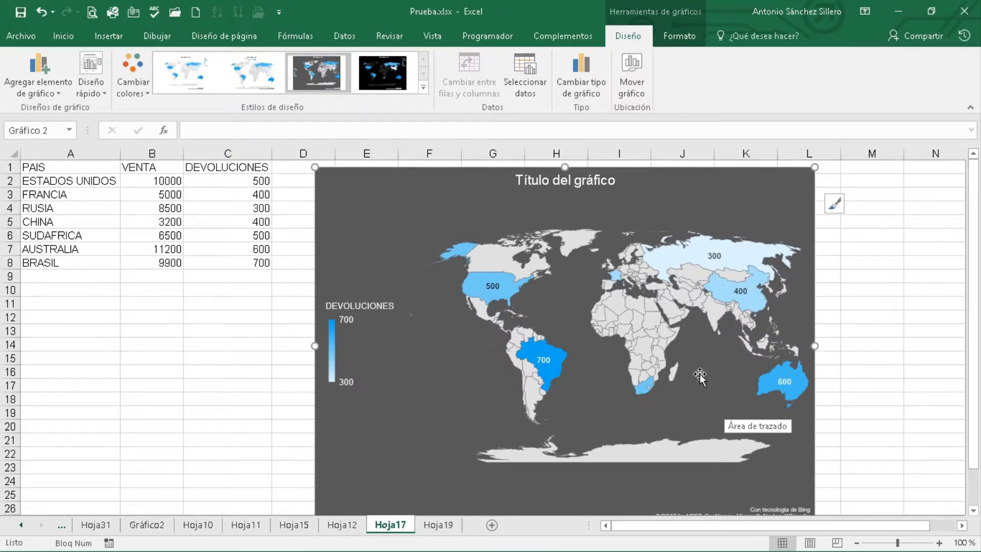
Step: Enlarge the map chart from its bottom-right corner, then go to sheet Hoja12
{"action": "scroll", "coordinate": [721, 399], "scroll_direction": "down", "scroll_amount": 2}
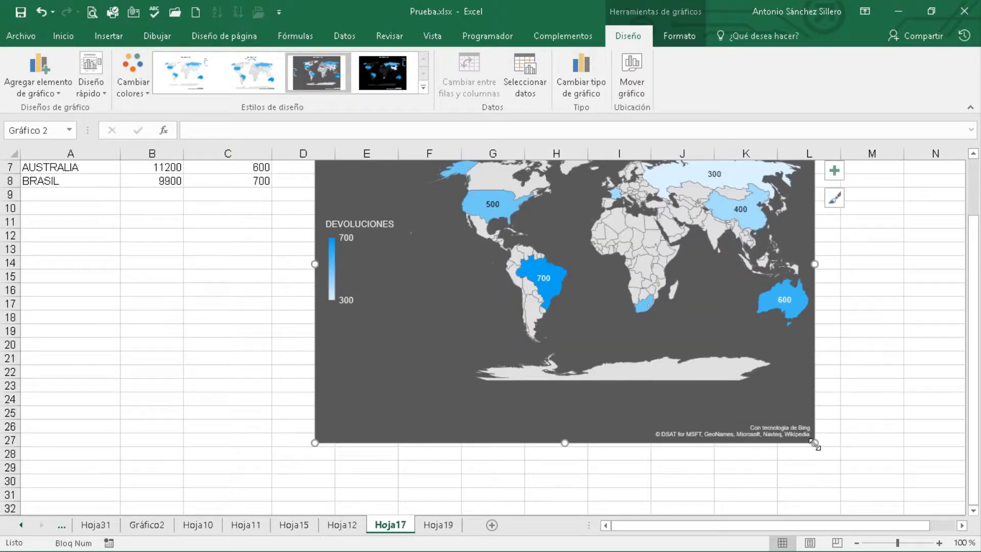
{"action": "left_click_drag", "start_coordinate": [815, 442], "coordinate": [921, 515]}
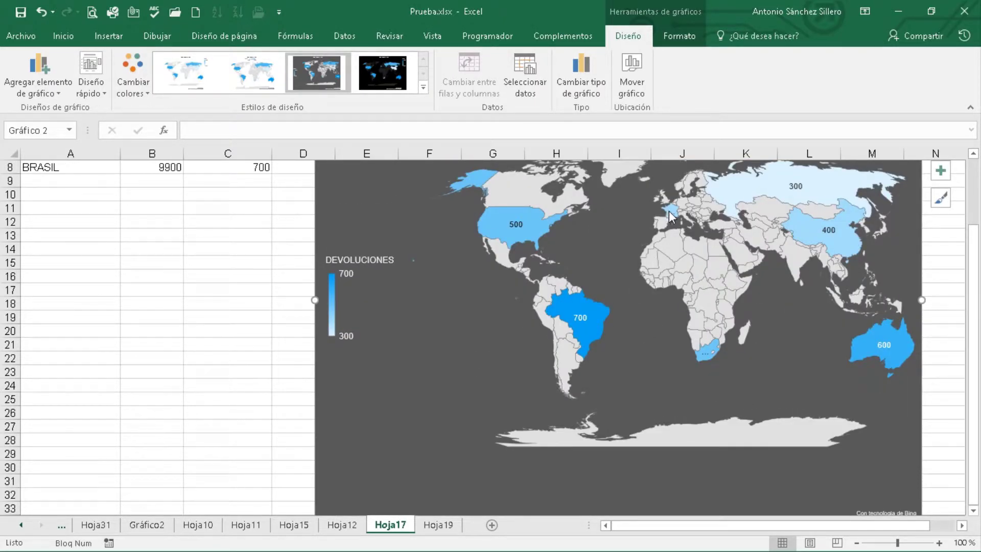
{"action": "scroll", "coordinate": [664, 219], "scroll_direction": "up", "scroll_amount": 1}
{"action": "scroll", "coordinate": [590, 245], "scroll_direction": "up", "scroll_amount": 1}
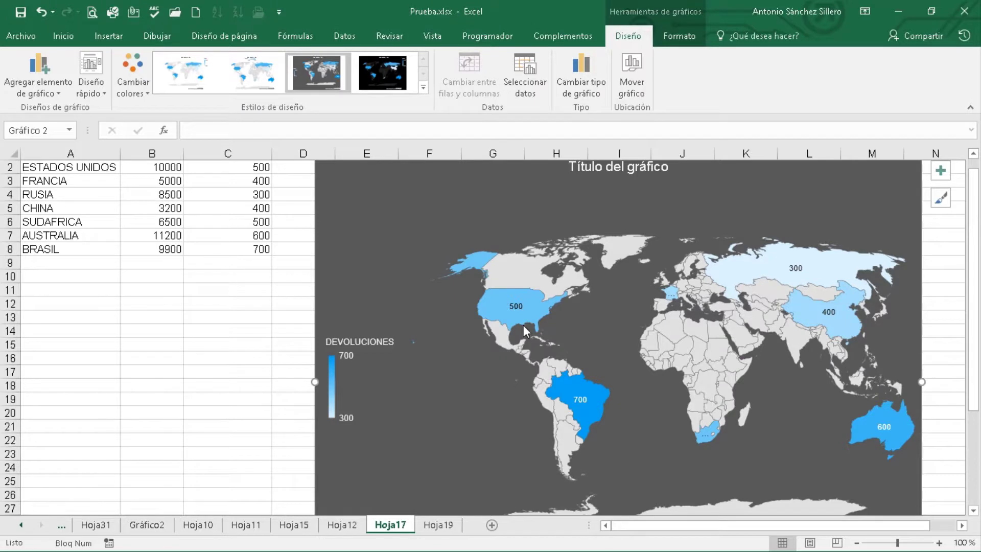
{"action": "scroll", "coordinate": [201, 276], "scroll_direction": "up", "scroll_amount": 1}
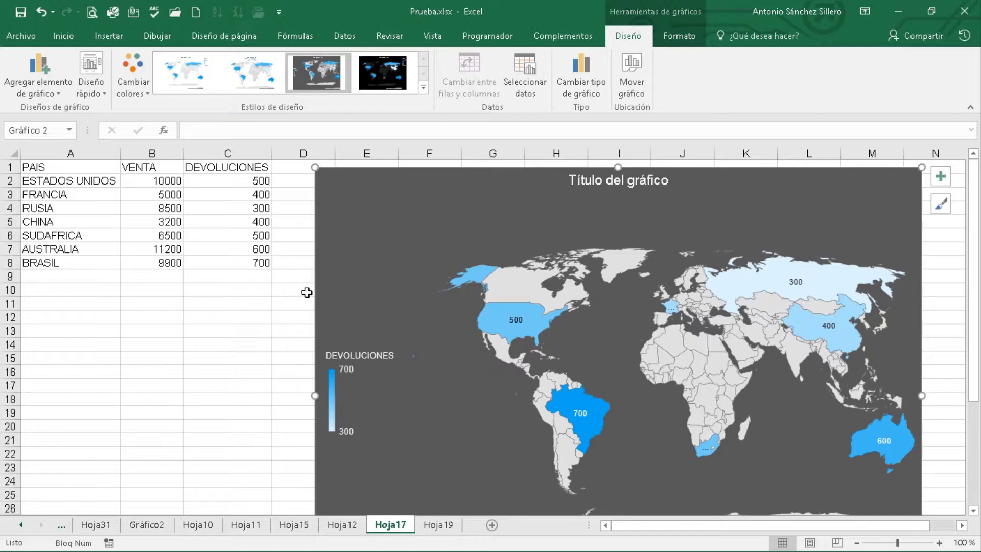
{"action": "left_click", "coordinate": [340, 527]}
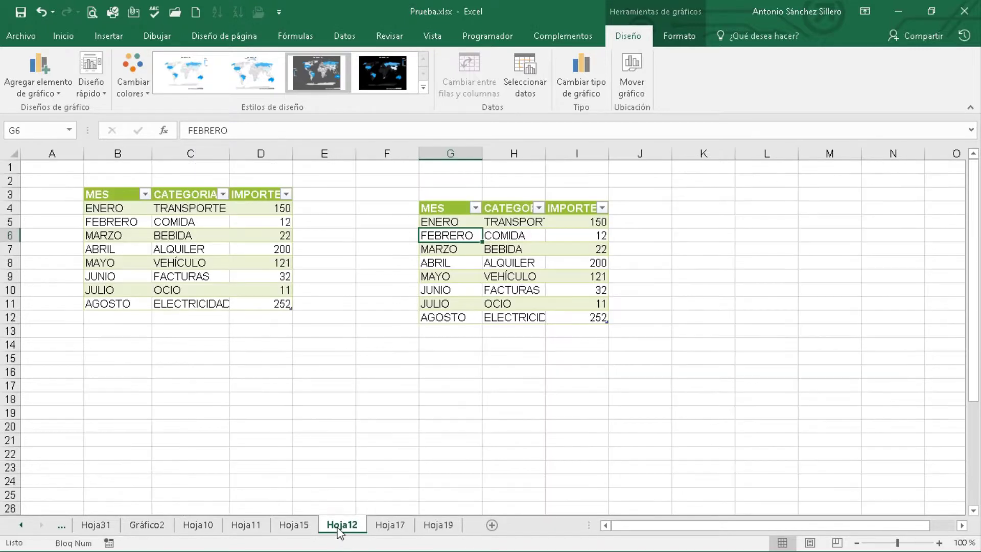
Step: Go to Hoja19, widen column A to fit COMUNIDAD, and select cell B4
{"action": "left_click", "coordinate": [390, 525]}
{"action": "left_click", "coordinate": [438, 525]}
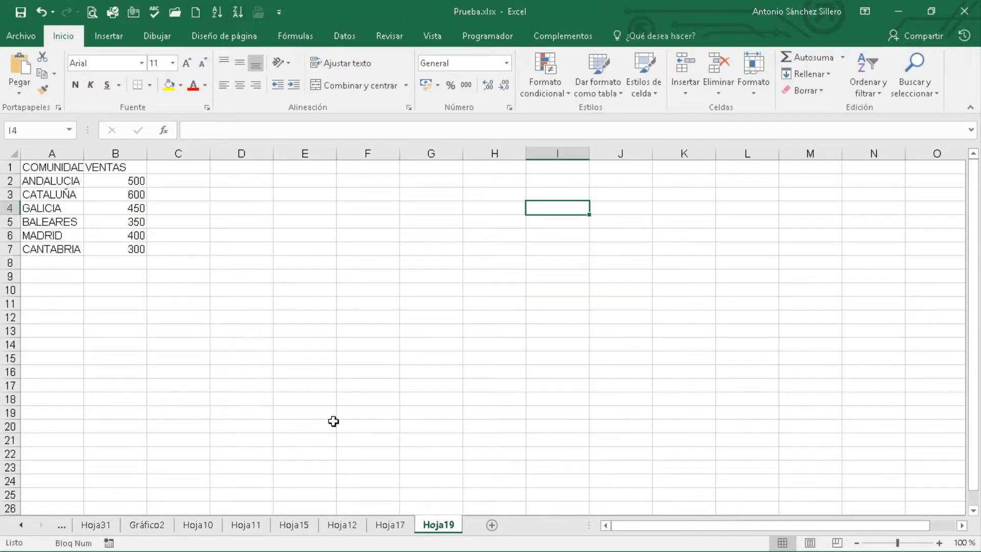
{"action": "left_click_drag", "start_coordinate": [85, 154], "coordinate": [126, 154]}
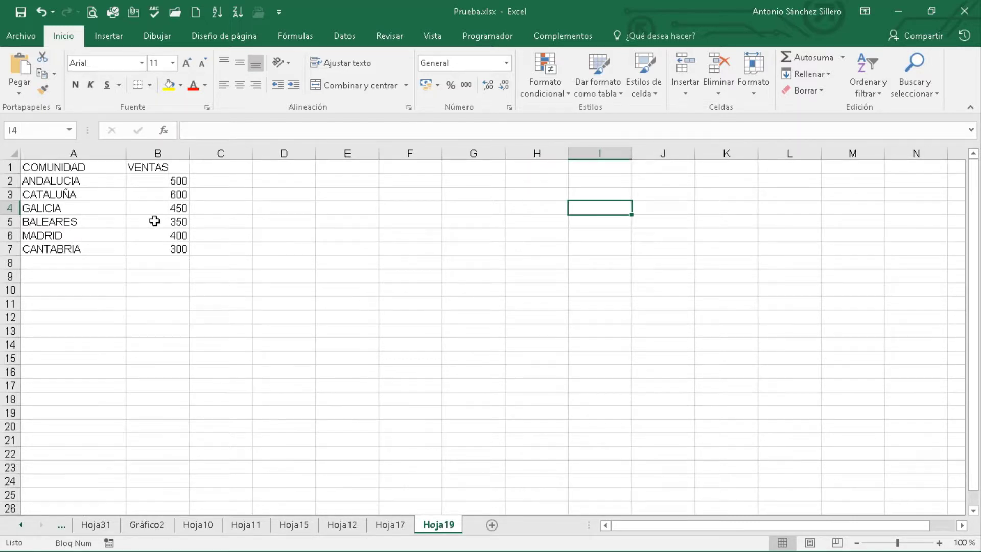
{"action": "left_click", "coordinate": [137, 213]}
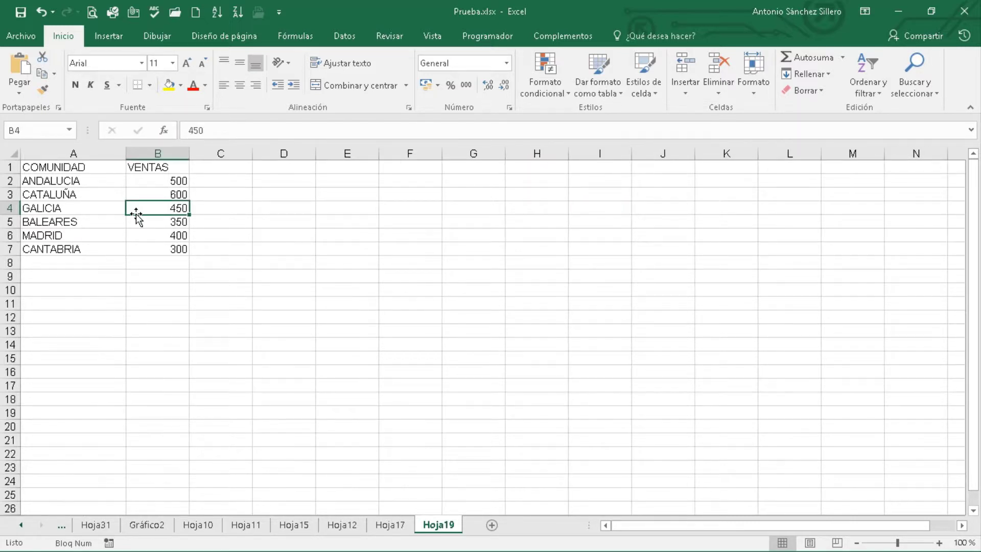
Step: Insert a filled map chart of Spain's regions from the COMUNIDAD/VENTAS data
{"action": "left_click", "coordinate": [105, 37]}
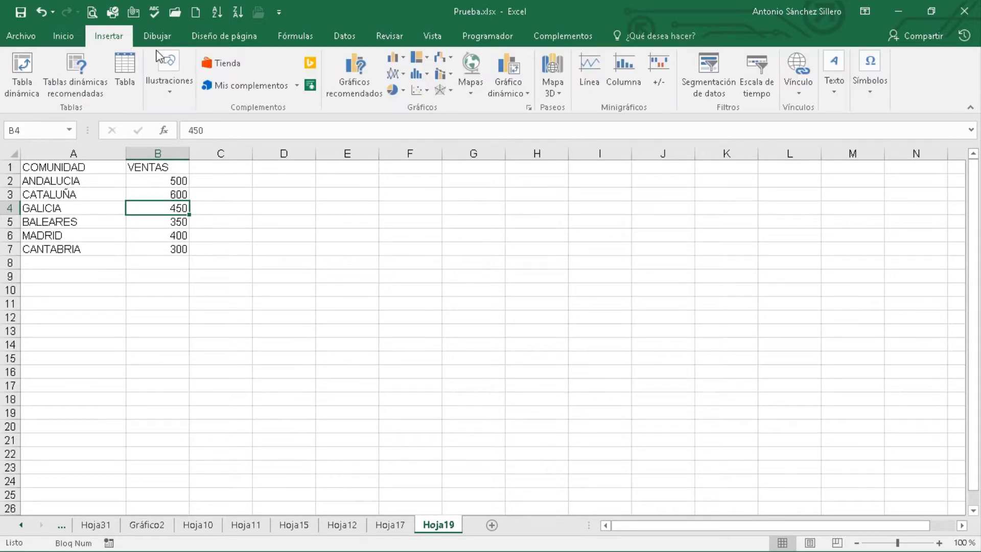
{"action": "left_click", "coordinate": [474, 82]}
{"action": "left_click", "coordinate": [477, 137]}
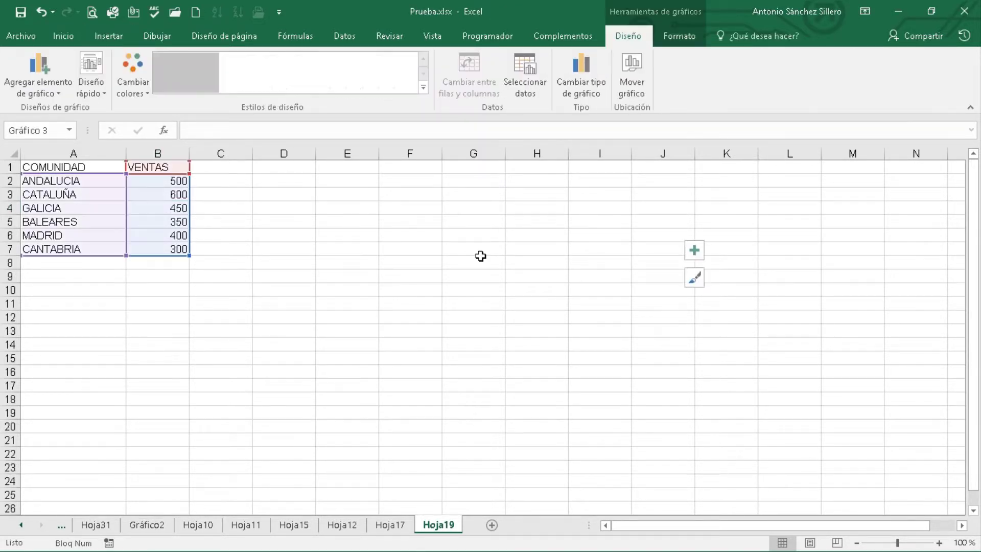
{"action": "mouse_move", "coordinate": [485, 321]}
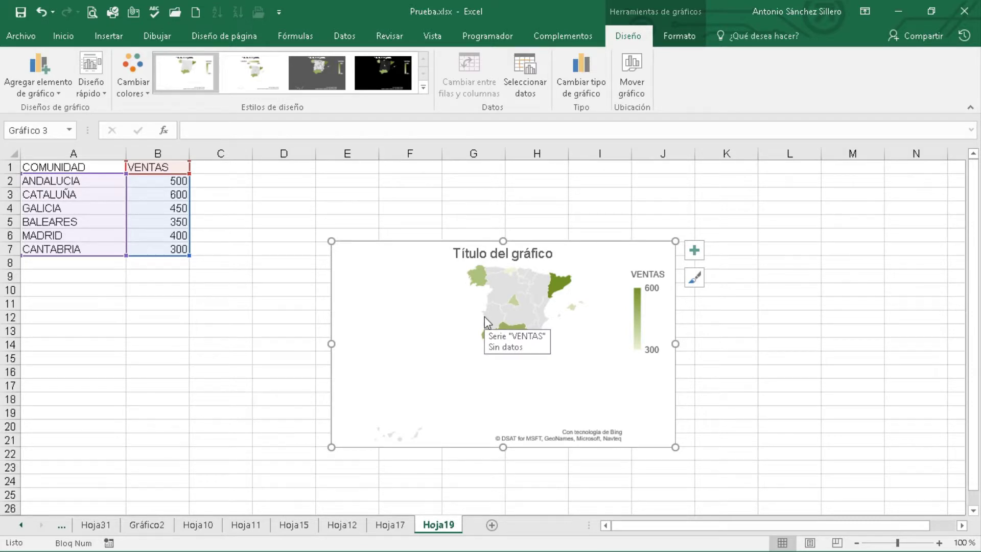
Step: Try the dark grey and white chart styles, settling on the black style
{"action": "left_click", "coordinate": [389, 81]}
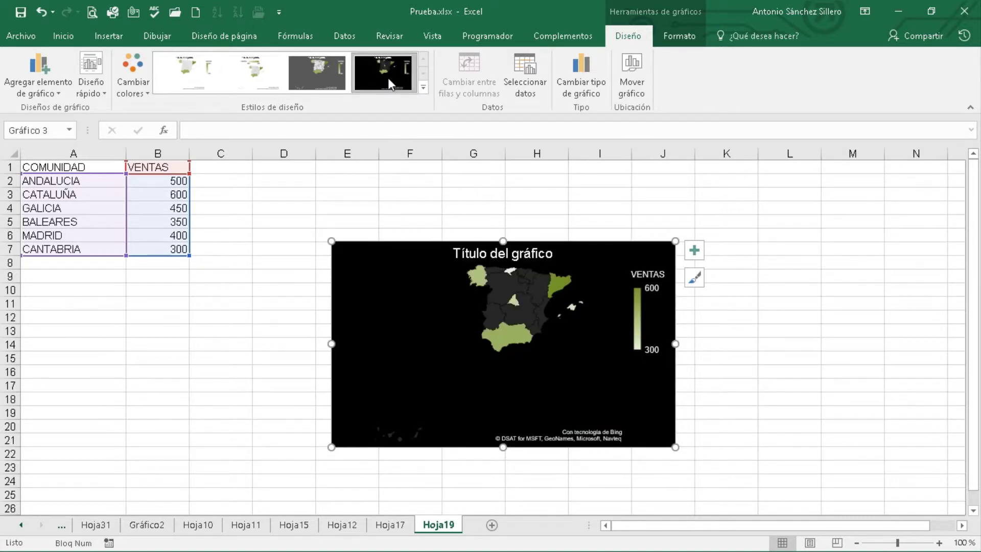
{"action": "left_click", "coordinate": [329, 69]}
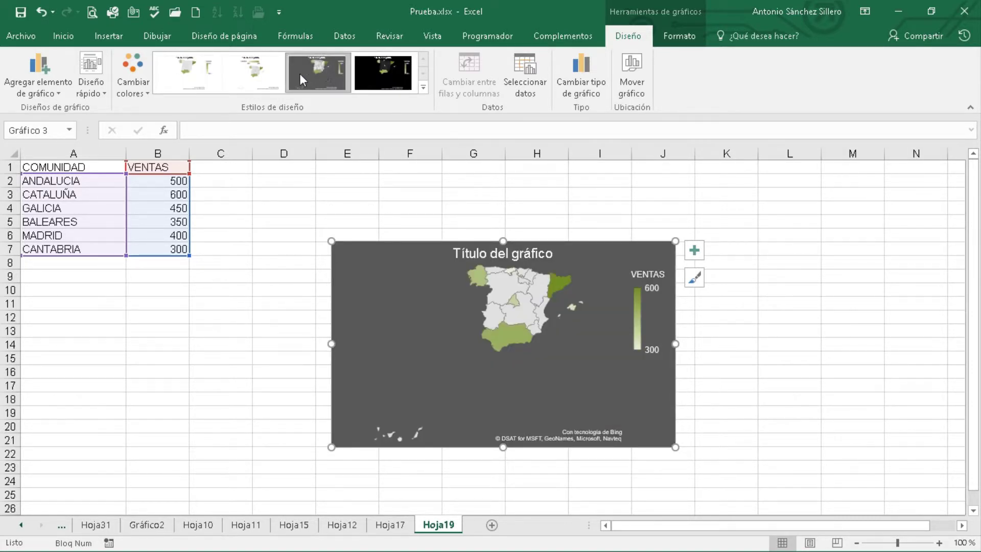
{"action": "left_click", "coordinate": [256, 78]}
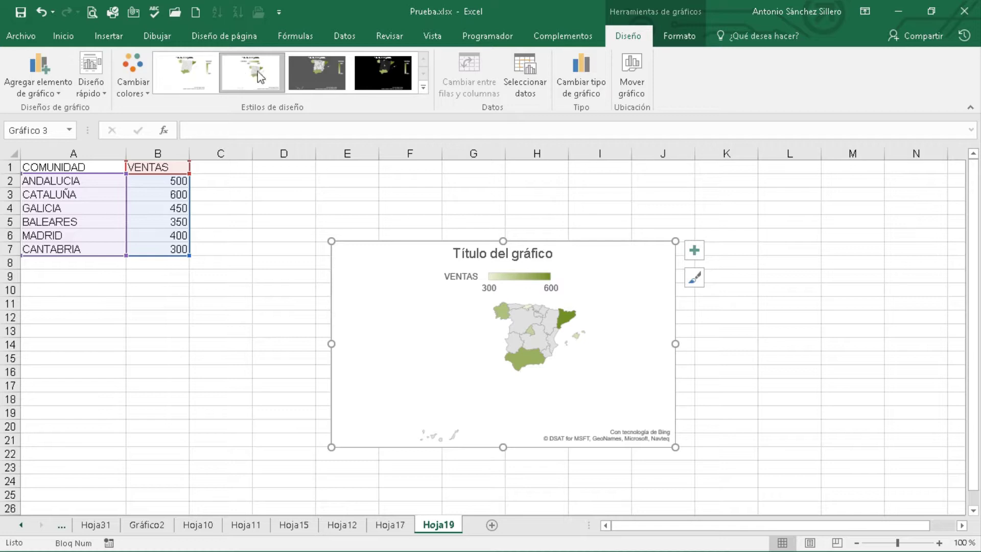
{"action": "left_click", "coordinate": [378, 72]}
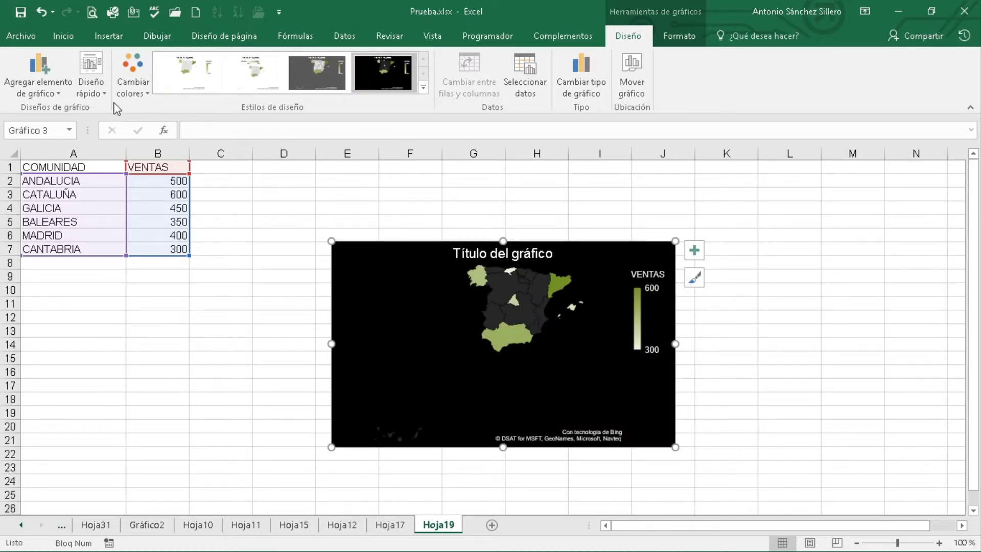
Step: Show data labels with the VENTAS values (450, 600, 500) on the Spain map and enlarge the chart
{"action": "left_click", "coordinate": [26, 81]}
{"action": "mouse_move", "coordinate": [61, 125]}
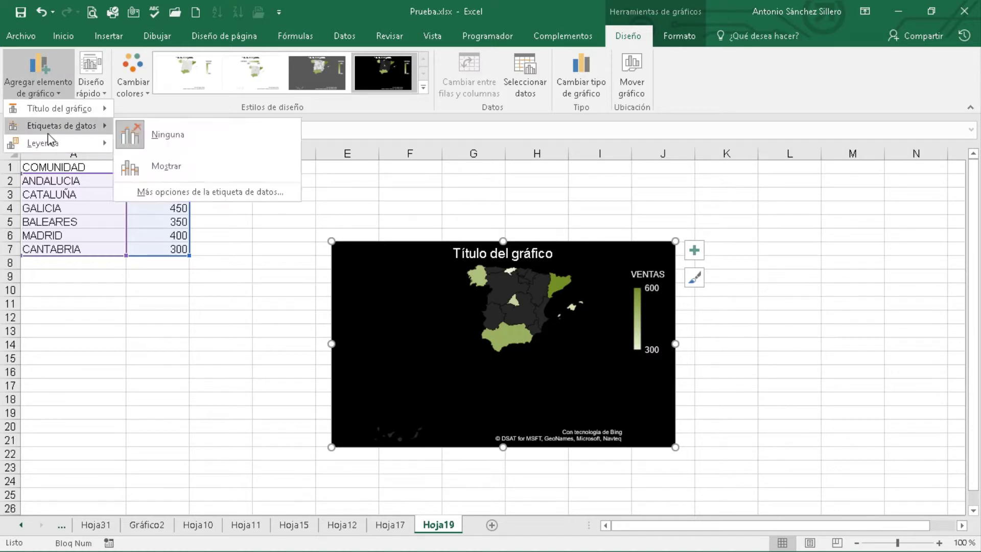
{"action": "left_click", "coordinate": [150, 169]}
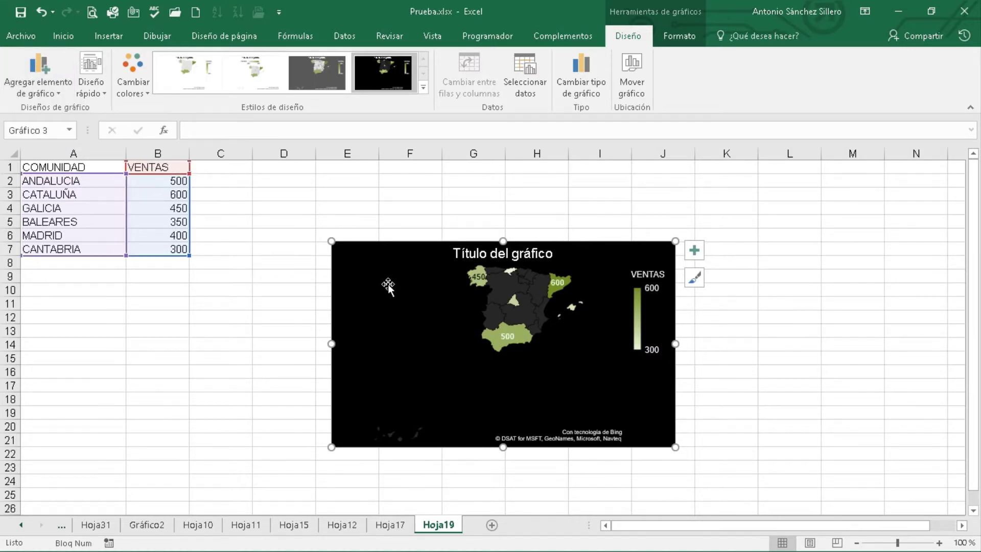
{"action": "mouse_move", "coordinate": [331, 448]}
{"action": "left_mouse_down"}
{"action": "mouse_move", "coordinate": [158, 515]}
{"action": "mouse_move", "coordinate": [193, 479]}
{"action": "left_mouse_up"}
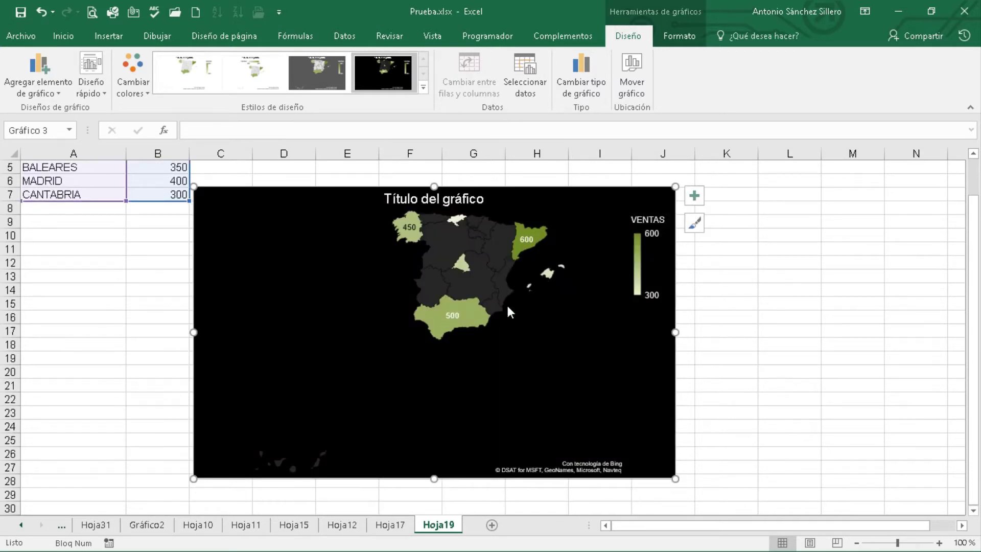